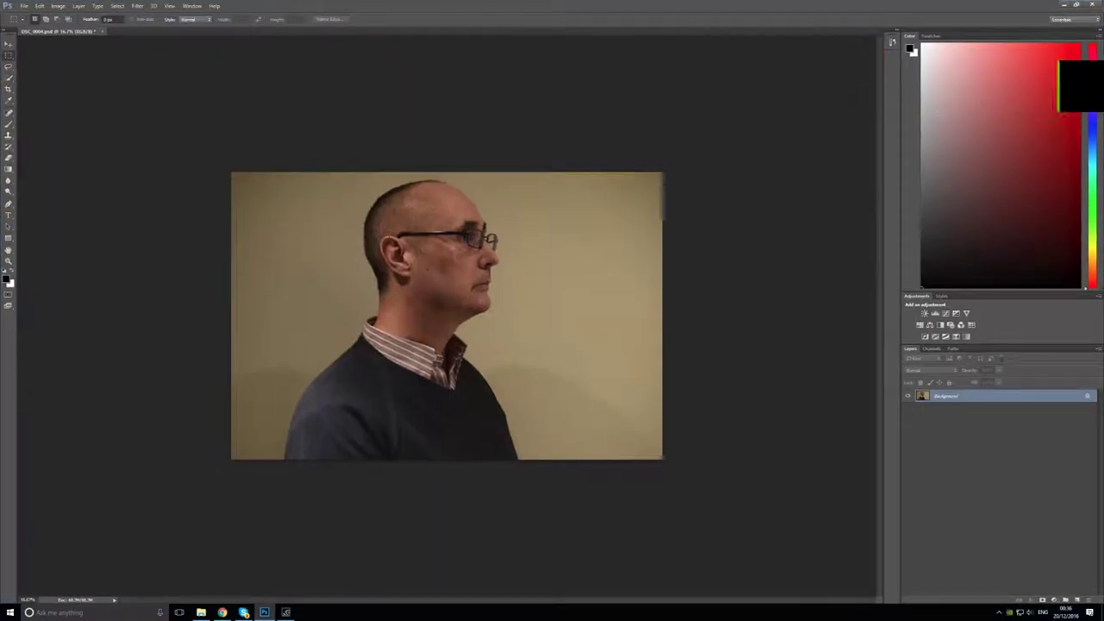
# Duplicate the locked Background photo layer into a Background copy layer
pyautogui.click(9, 45)
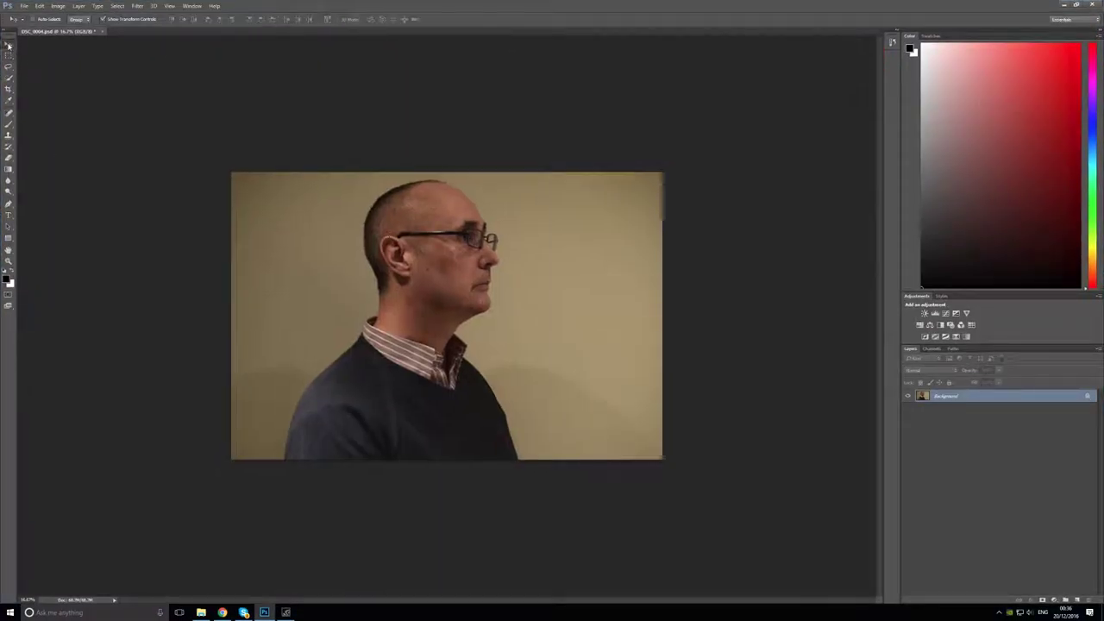
pyautogui.moveTo(448, 237); pyautogui.dragTo(968, 403)
pyautogui.click(553, 225)
pyautogui.rightClick(959, 397)
pyautogui.click(984, 416)
pyautogui.press('Return')
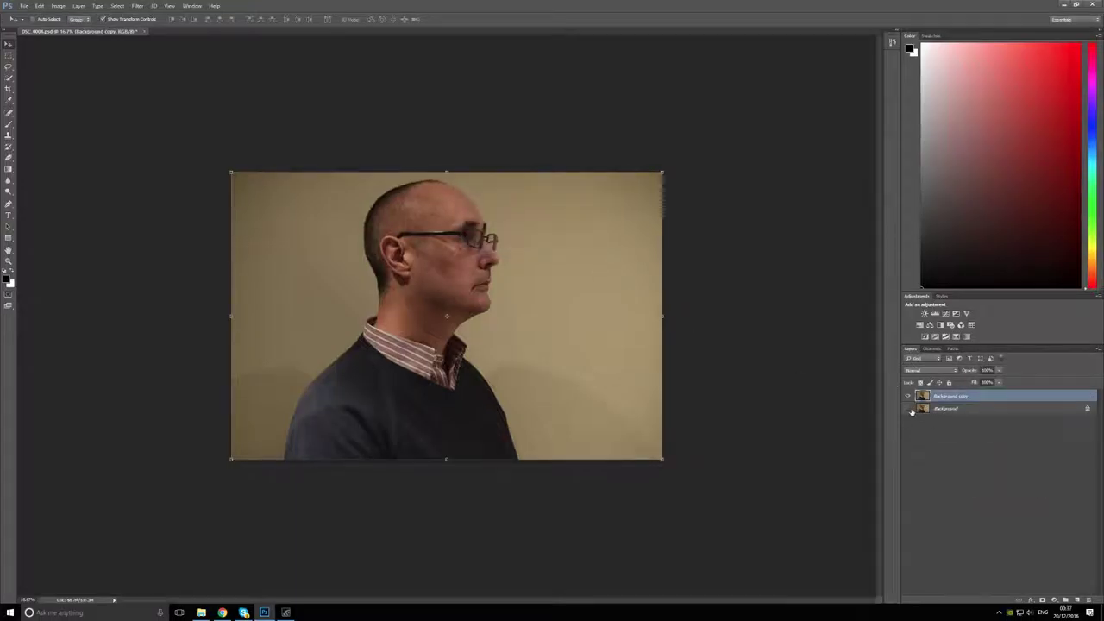
# With Quick Selection, select the man from his sweater up to his glasses
pyautogui.click(8, 79)
pyautogui.click(80, 19)
pyautogui.click(45, 29)
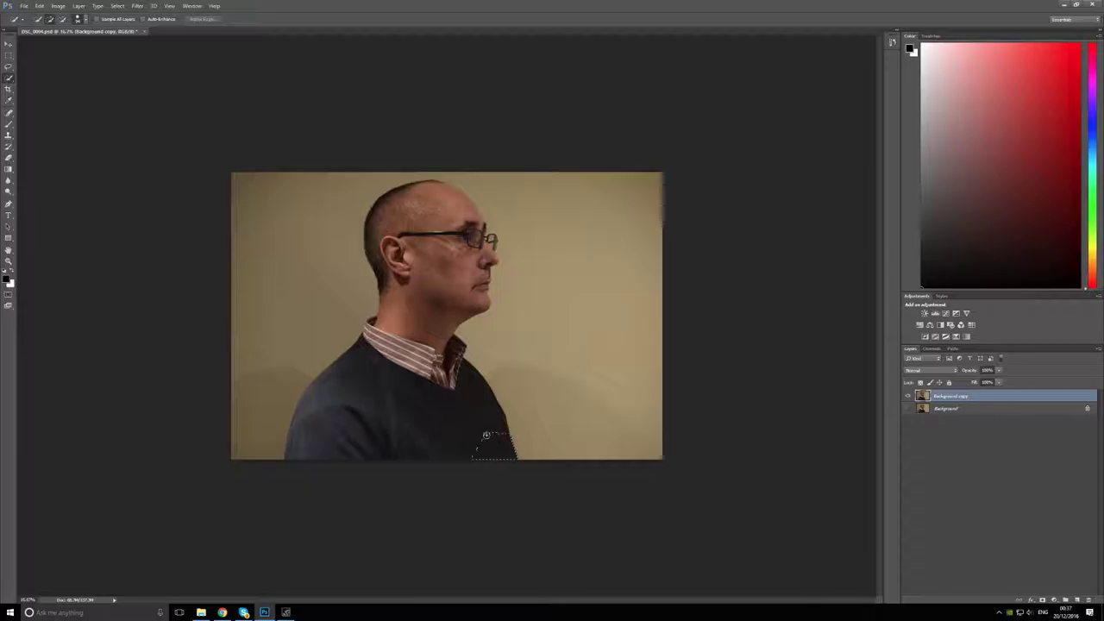
pyautogui.moveTo(427, 348)
pyautogui.mouseDown()
pyautogui.moveTo(476, 227)
pyautogui.moveTo(431, 194)
pyautogui.mouseUp()
# Resize the selection brush and add the stray eyebrow hair to the selection
pyautogui.scroll(5, 471, 315)
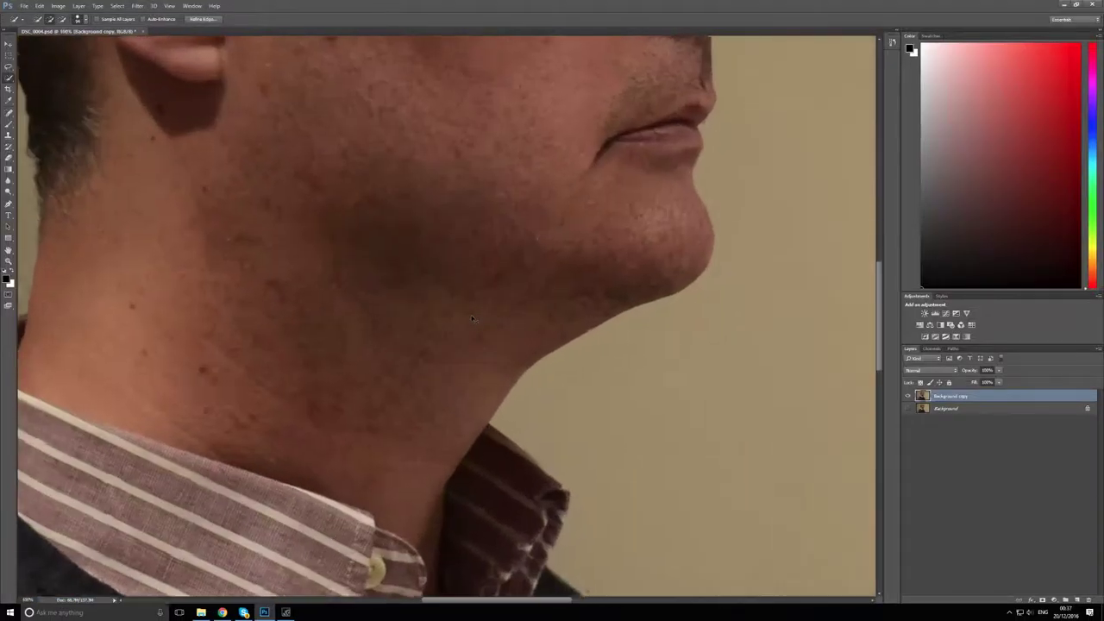
pyautogui.scroll(2, 471, 315)
pyautogui.scroll(-5, 487, 601)
pyautogui.scroll(-5, 509, 587)
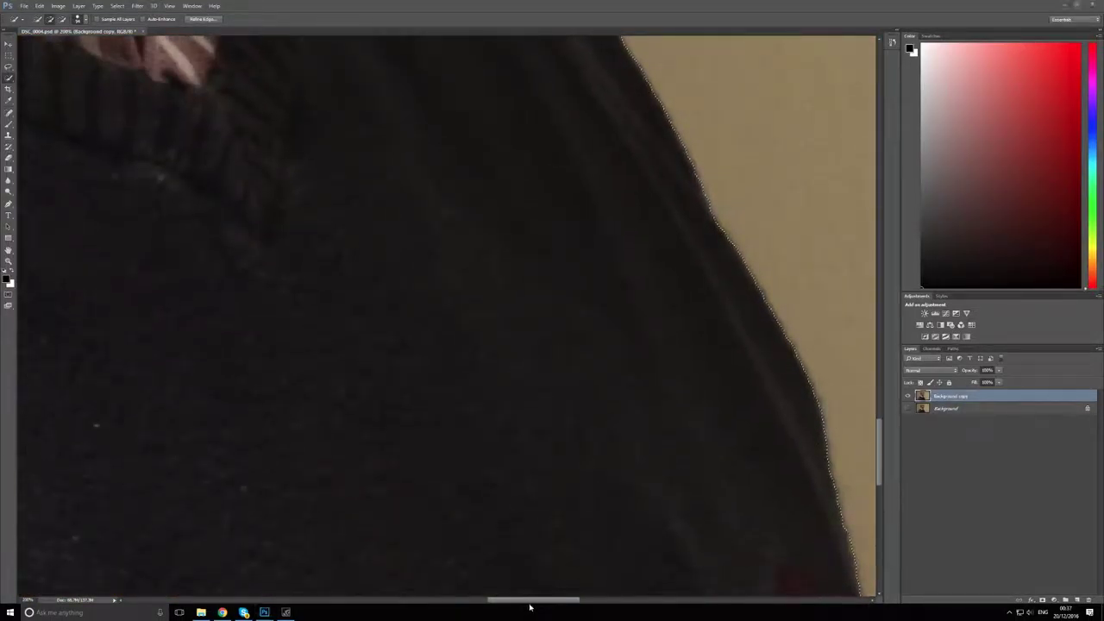
pyautogui.scroll(-2, 586, 483)
pyautogui.scroll(5, 630, 412)
pyautogui.scroll(5, 630, 412)
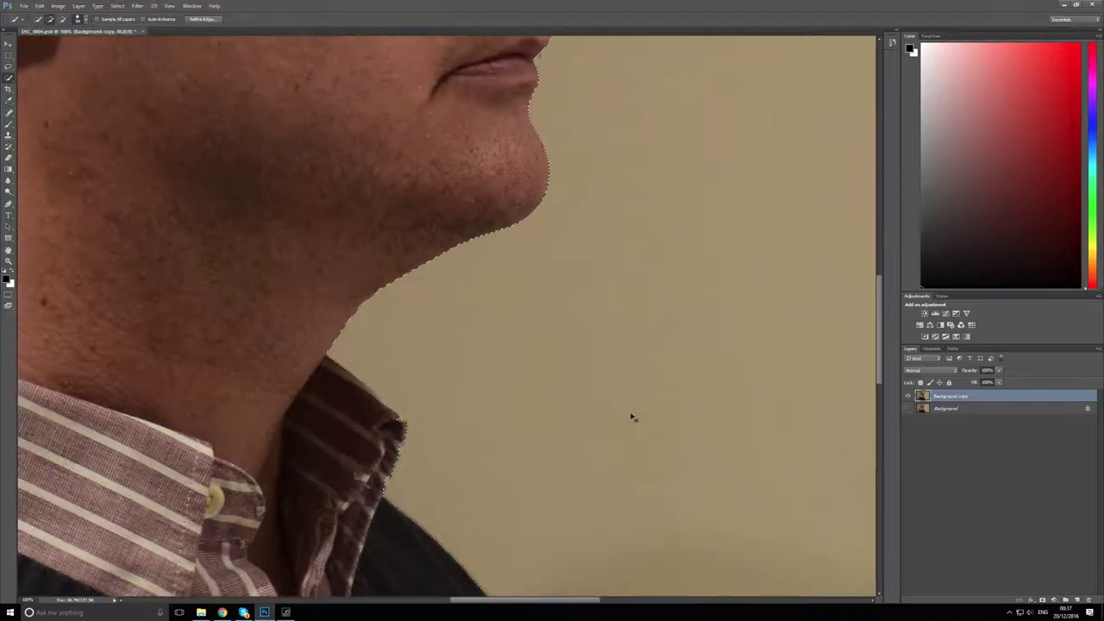
pyautogui.scroll(5, 630, 413)
pyautogui.scroll(5, 628, 407)
pyautogui.scroll(3, 627, 407)
pyautogui.scroll(2, 627, 407)
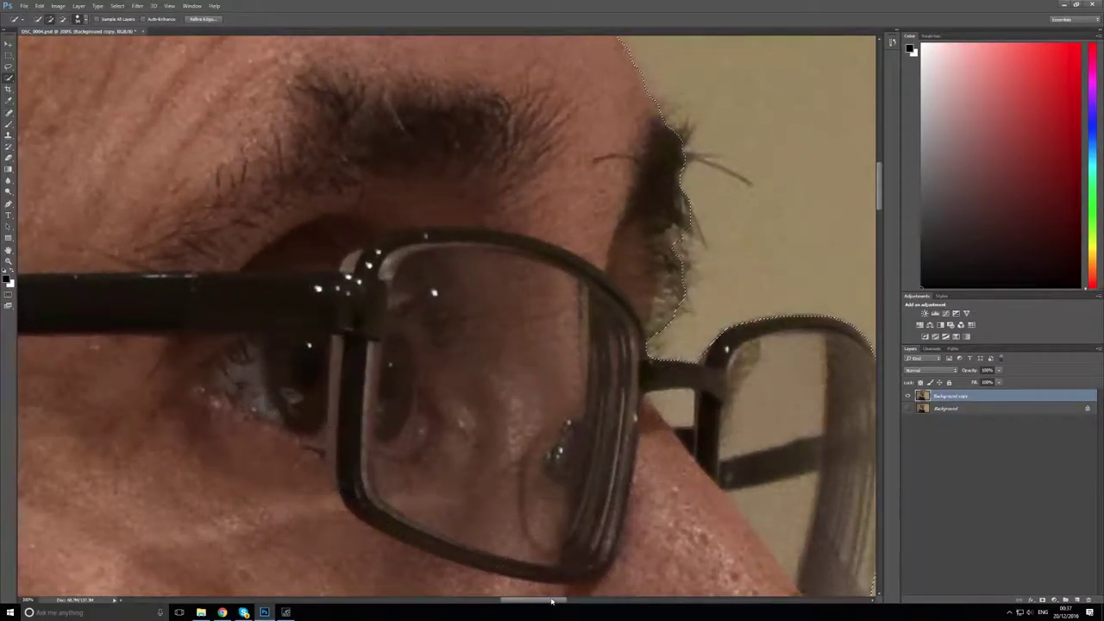
pyautogui.click(51, 20)
pyautogui.moveTo(502, 157); pyautogui.dragTo(569, 184)
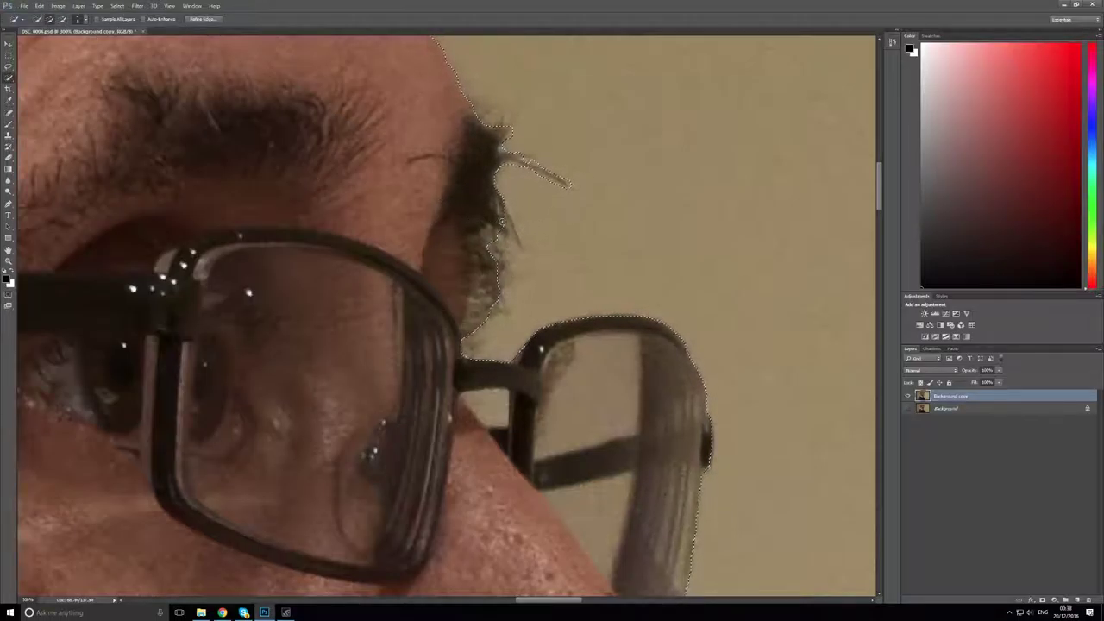
# Fix the selection along the glasses lenses, then check the whole silhouette zoomed out
pyautogui.scroll(-3, 608, 413)
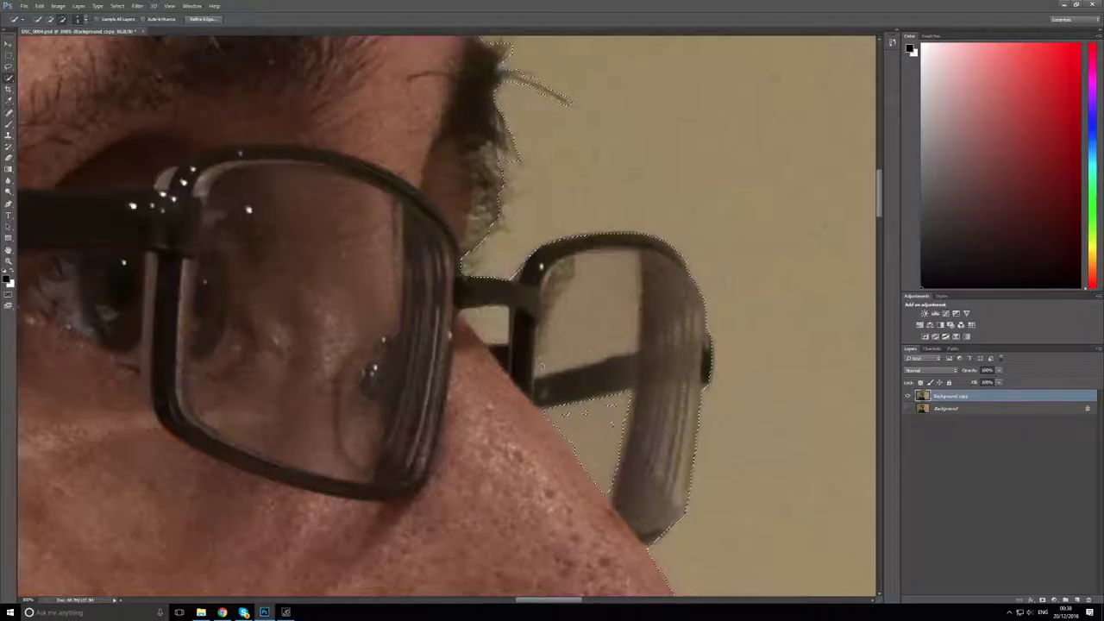
pyautogui.moveTo(632, 321); pyautogui.dragTo(627, 260)
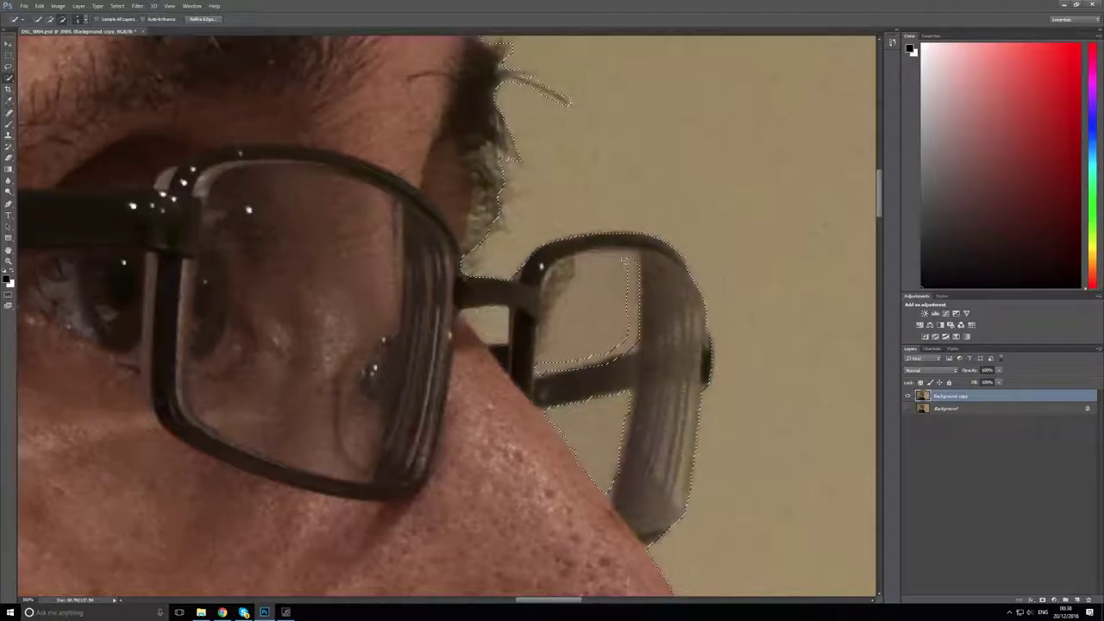
pyautogui.moveTo(556, 283); pyautogui.dragTo(580, 350)
pyautogui.hotkey('ctrl', '-')
pyautogui.hotkey('ctrl', '-')
pyautogui.hotkey('ctrl', '-')
pyautogui.moveTo(512, 535); pyautogui.dragTo(836, 427)
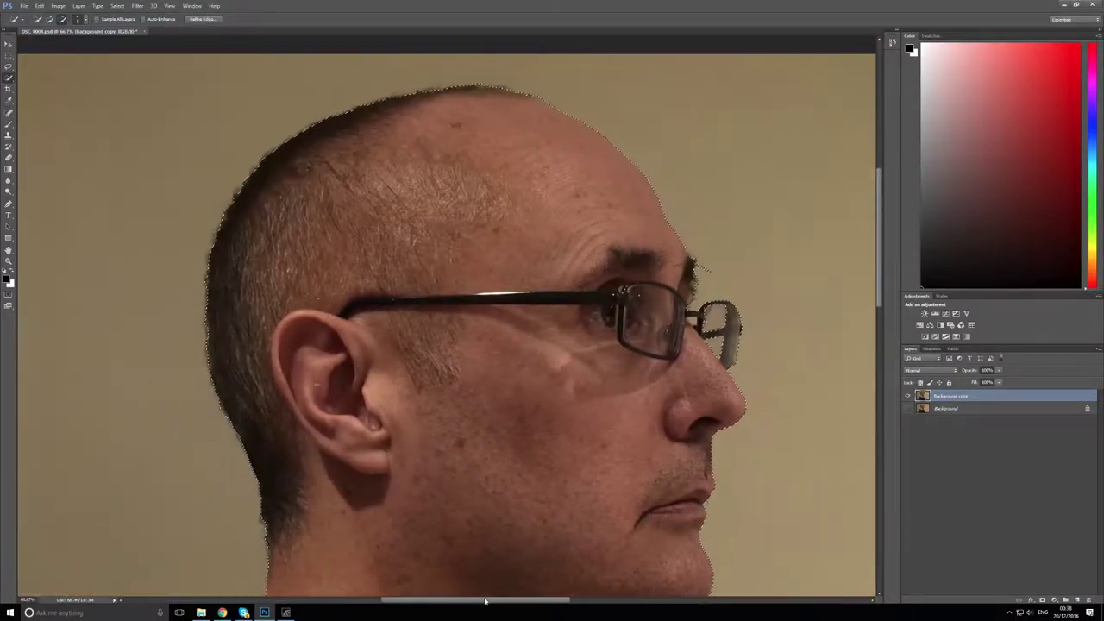
pyautogui.scroll(10, 836, 427)
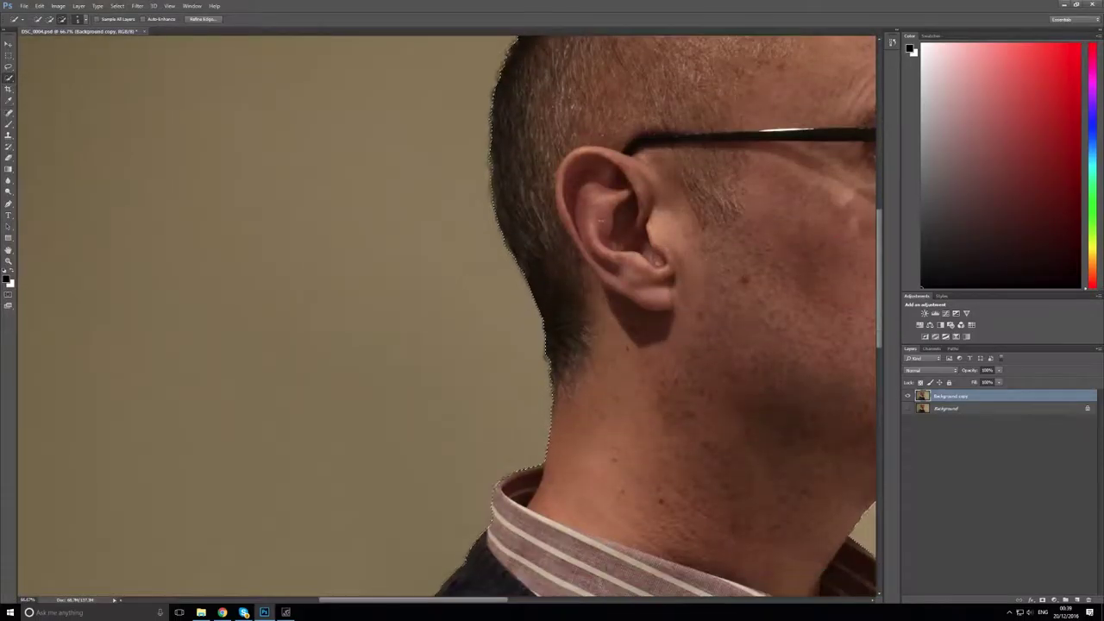
pyautogui.hotkey('ctrl', '-')
pyautogui.hotkey('ctrl', '-')
pyautogui.hotkey('ctrl', '-')
pyautogui.rightClick(440, 268)
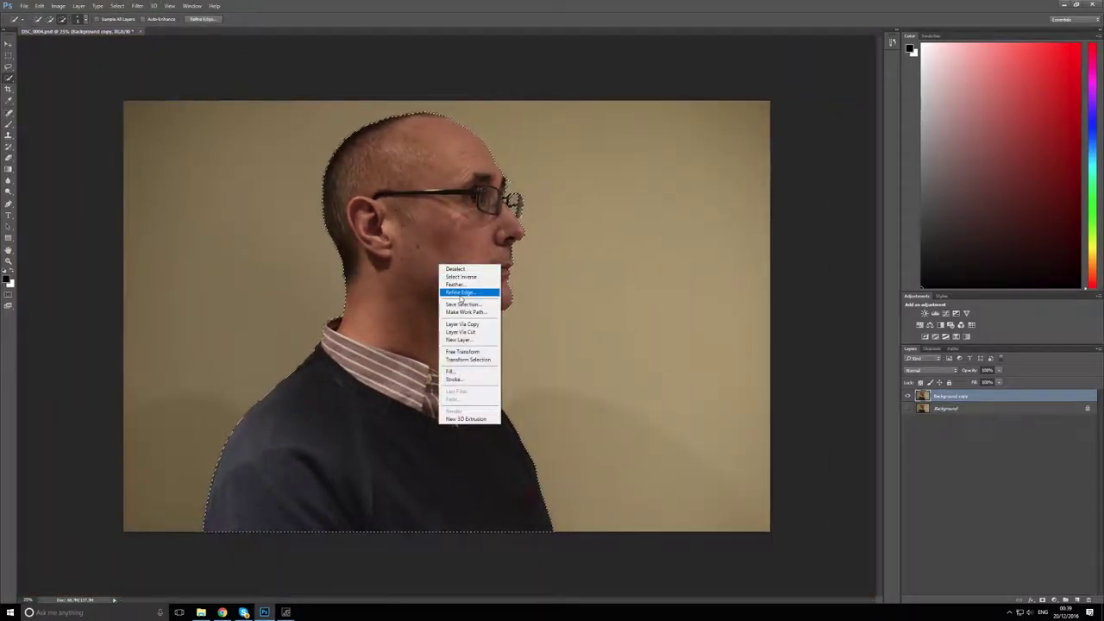
# In Refine Edge, widen the smart edge-detection radius around the head and preview the edge band
pyautogui.click(459, 292)
pyautogui.hotkey('ctrl', '+')
pyautogui.hotkey('ctrl', '+')
pyautogui.hotkey('ctrl', '+')
pyautogui.hotkey('ctrl', '+')
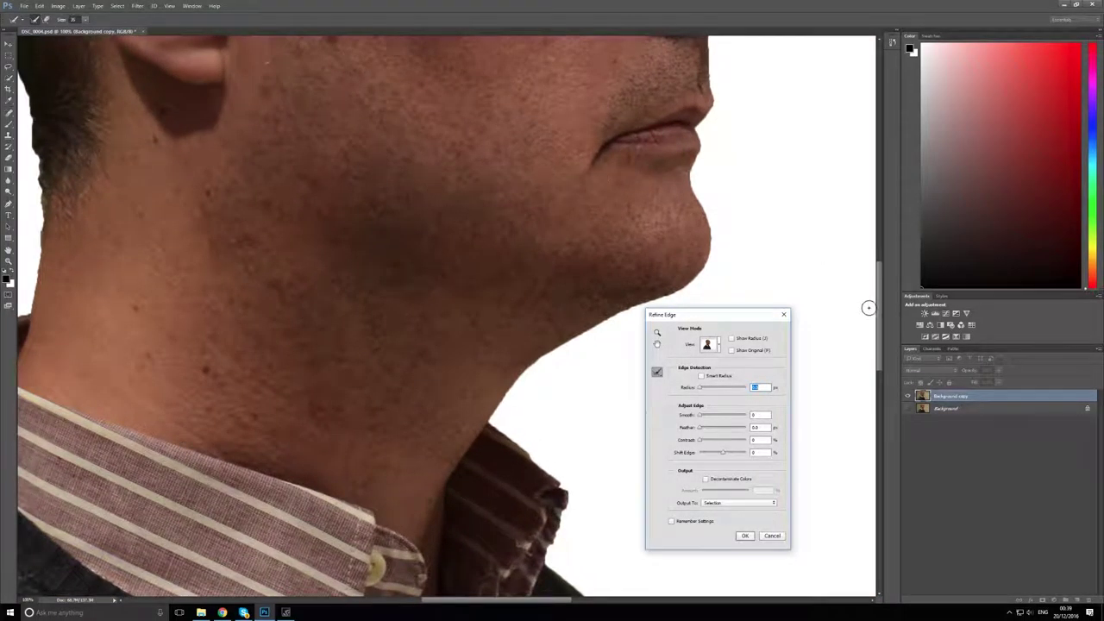
pyautogui.moveTo(877, 308); pyautogui.dragTo(877, 245)
pyautogui.moveTo(444, 602); pyautogui.dragTo(478, 601)
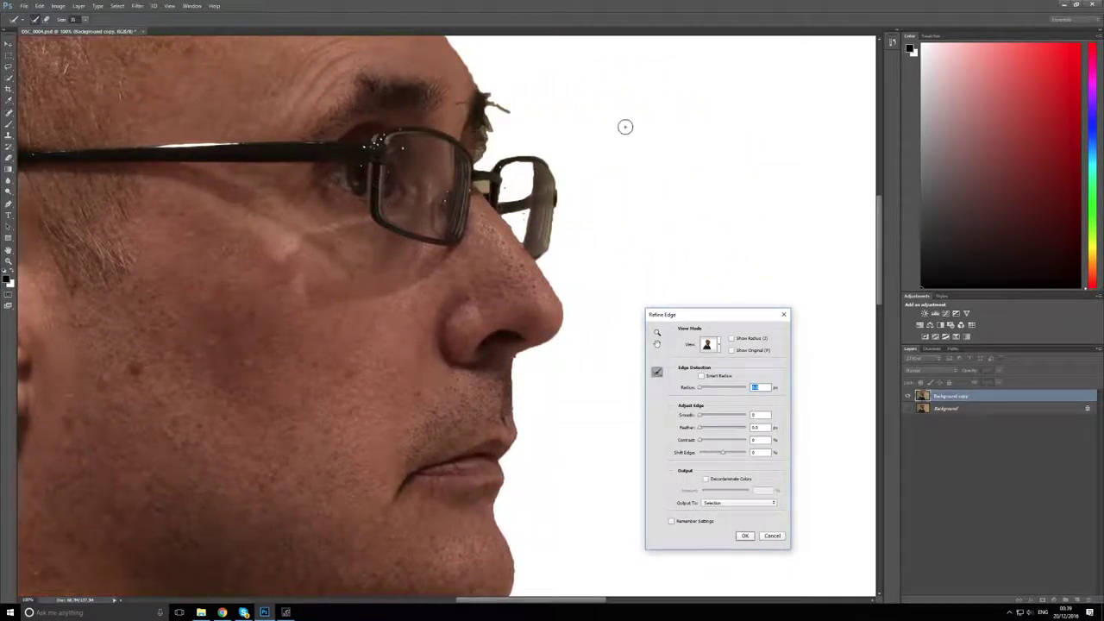
pyautogui.moveTo(713, 390)
pyautogui.mouseDown()
pyautogui.moveTo(699, 395)
pyautogui.moveTo(733, 388)
pyautogui.mouseUp()
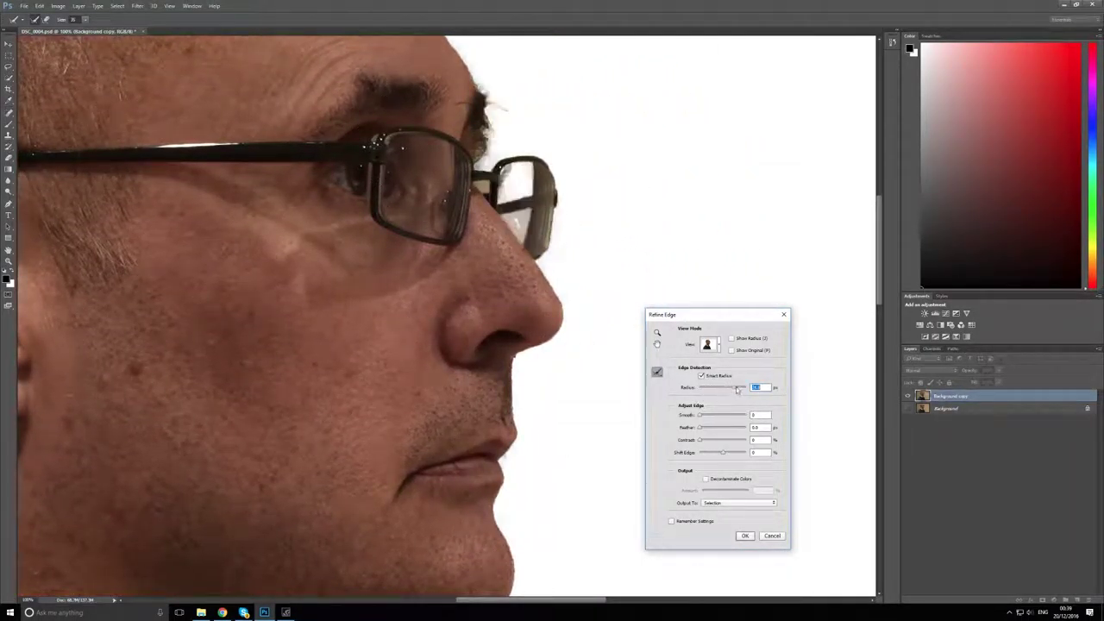
pyautogui.click(732, 338)
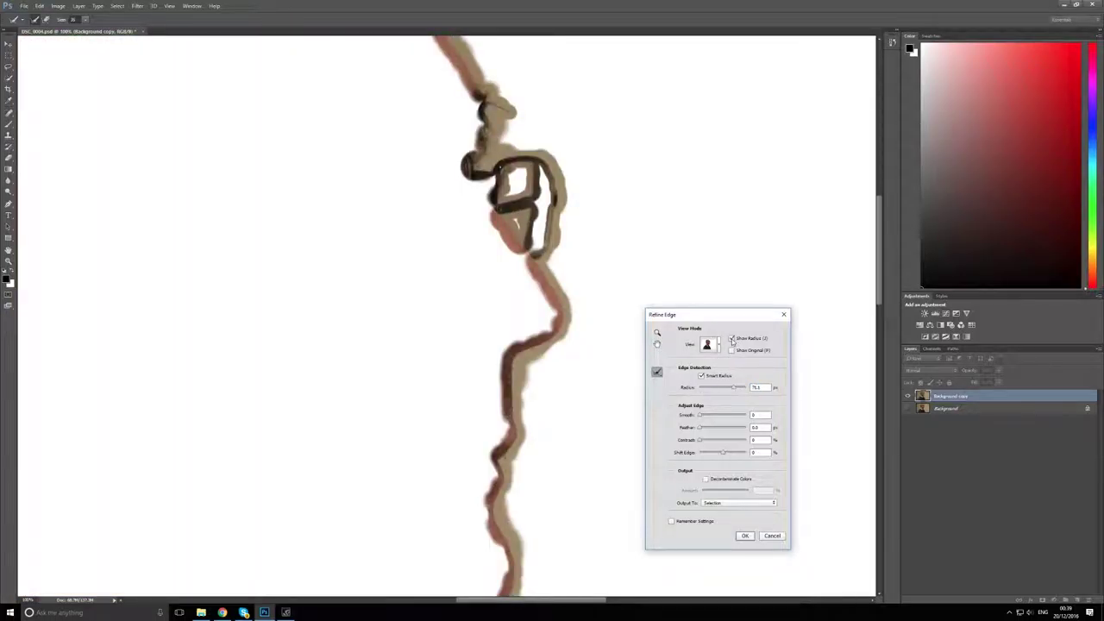
pyautogui.click(732, 338)
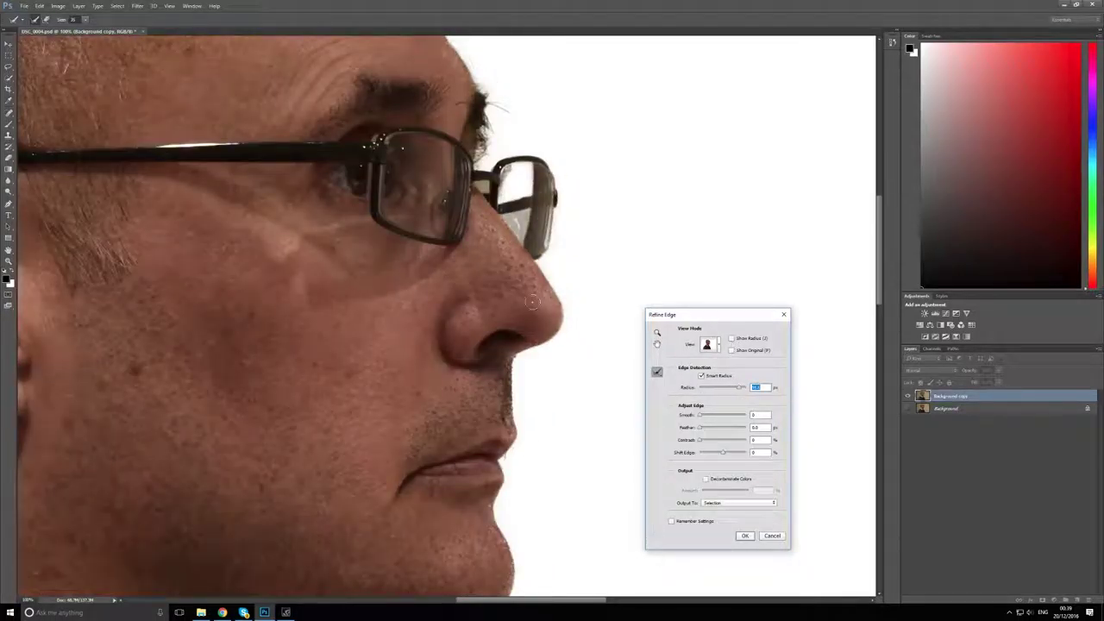
# Reduce Feather, lower Contrast and raise the Decontaminate Colors amount
pyautogui.scroll(-2, 513, 309)
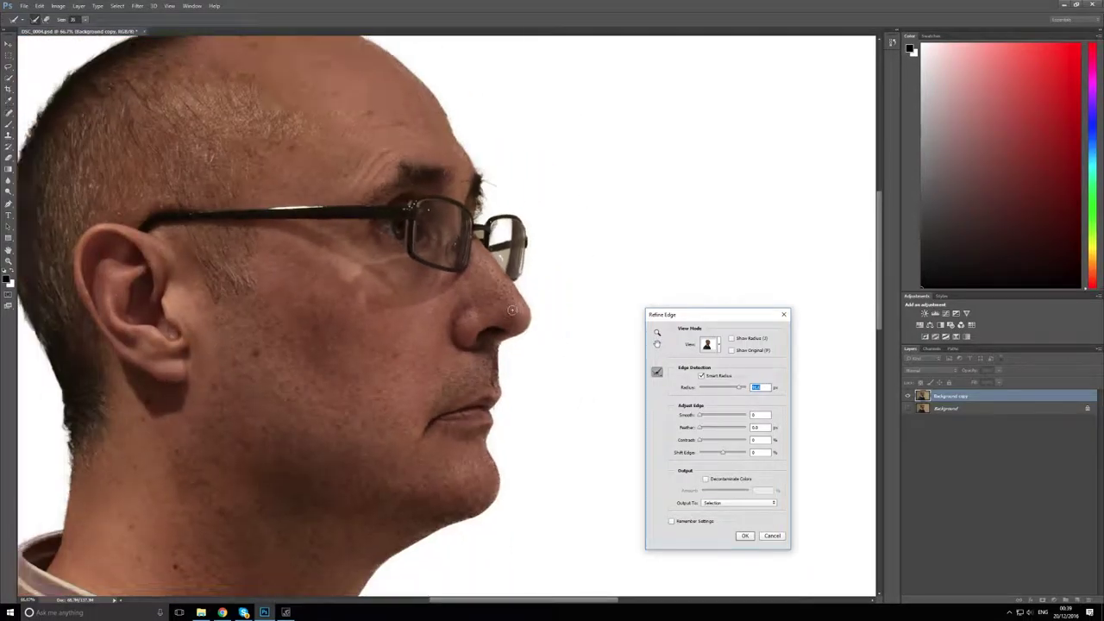
pyautogui.scroll(-5, 571, 305)
pyautogui.hscroll(-5, 571, 305)
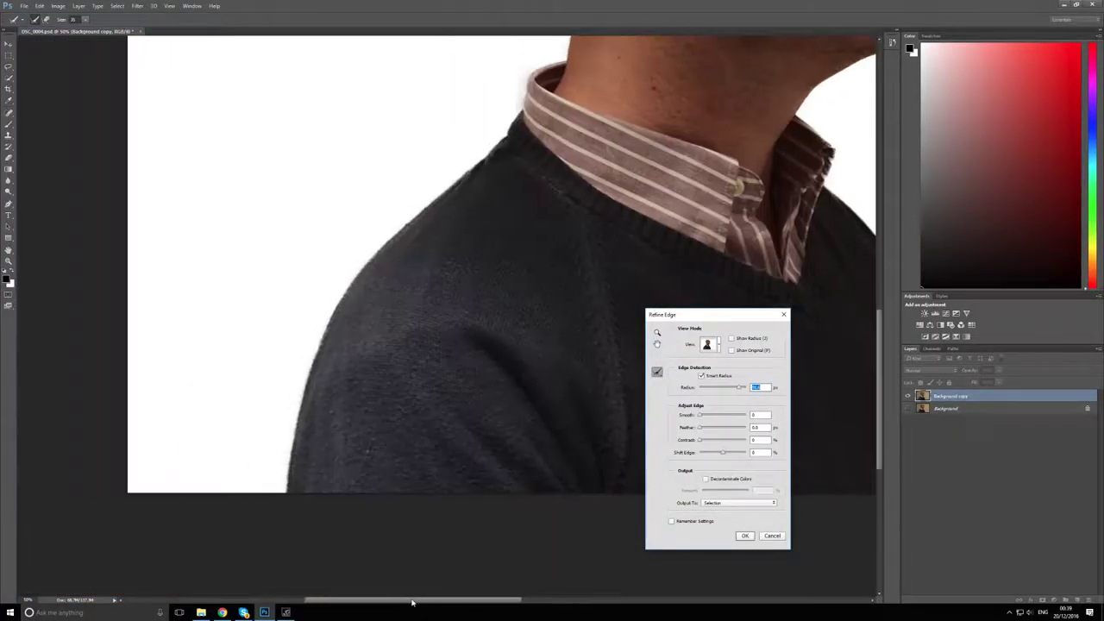
pyautogui.scroll(3, 881, 412)
pyautogui.scroll(1, 820, 345)
pyautogui.scroll(3, 776, 310)
pyautogui.scroll(2, 757, 287)
pyautogui.scroll(-2, 628, 347)
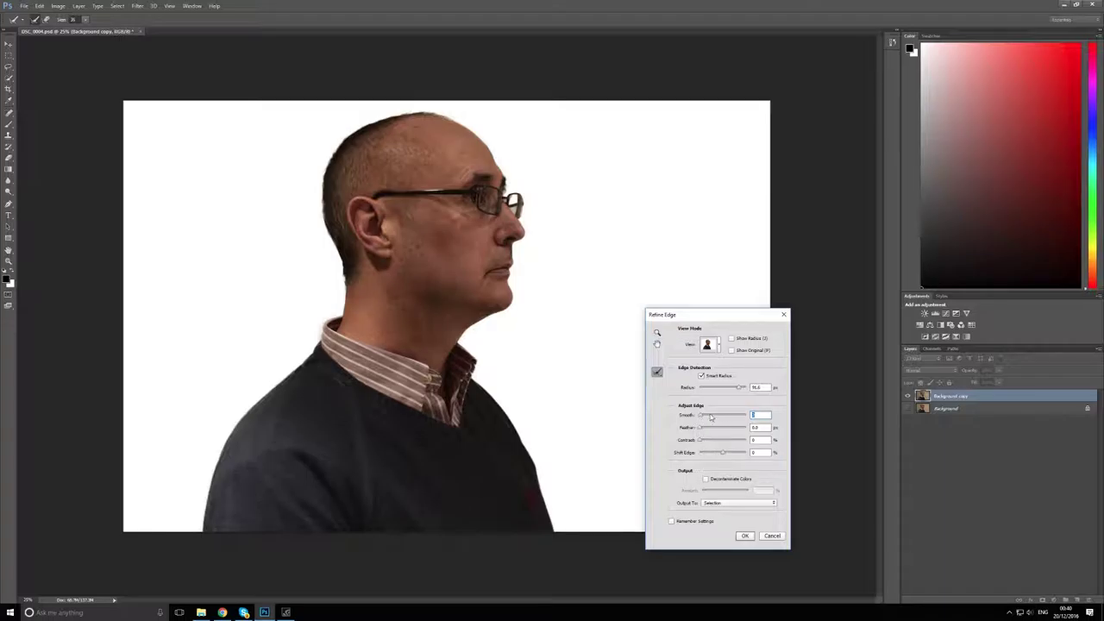
pyautogui.scroll(3, 681, 437)
pyautogui.scroll(3, 690, 423)
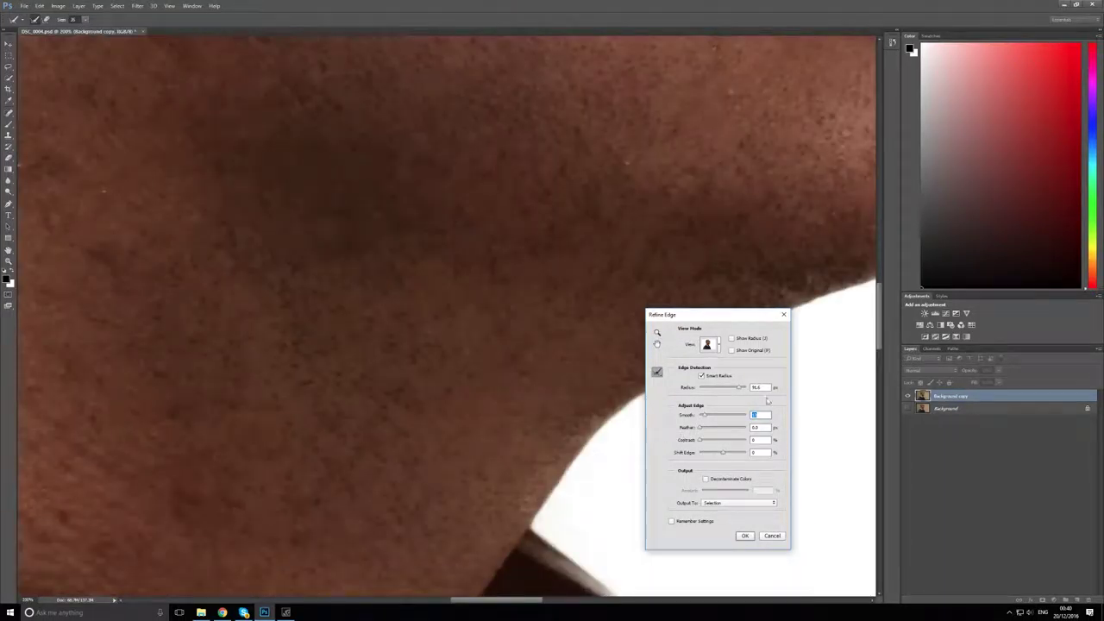
pyautogui.scroll(-1, 705, 401)
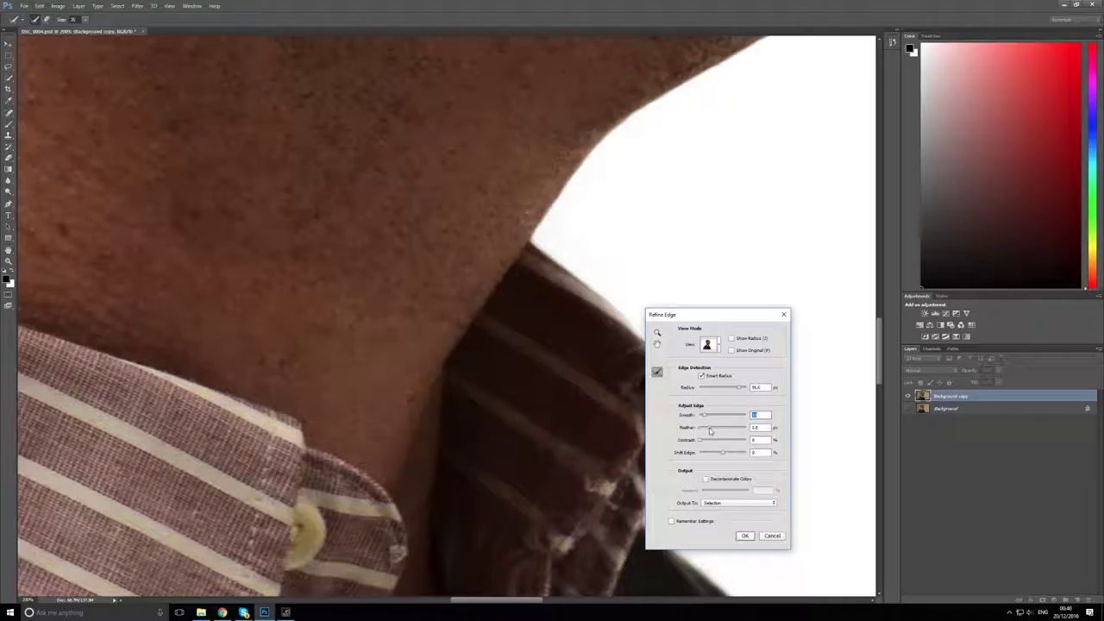
pyautogui.moveTo(710, 429); pyautogui.dragTo(700, 429)
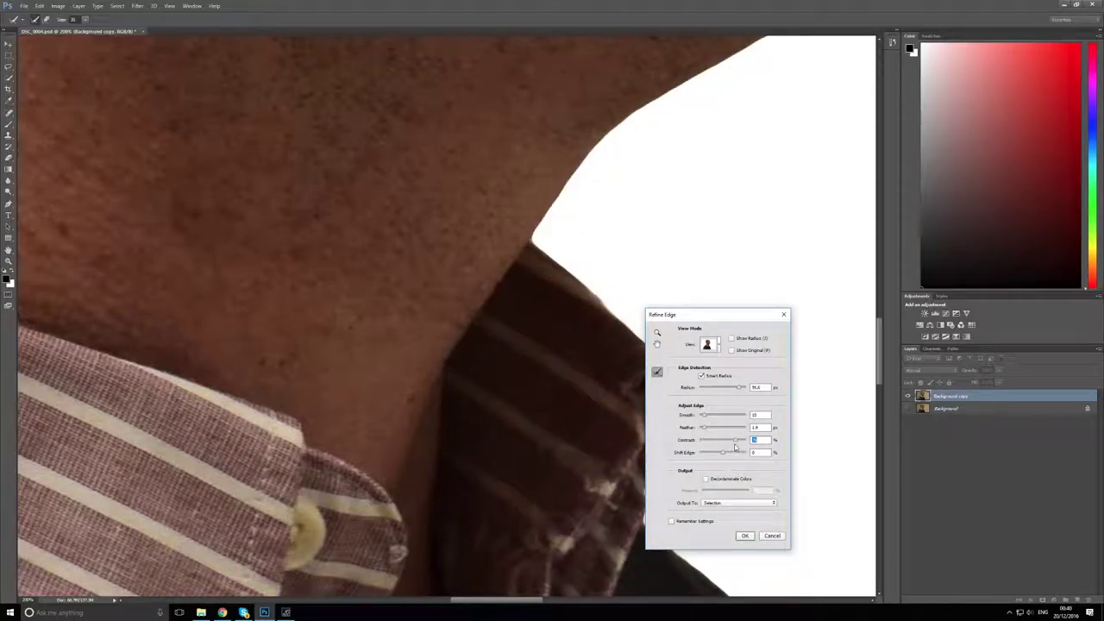
pyautogui.moveTo(733, 440)
pyautogui.mouseDown()
pyautogui.moveTo(700, 439)
pyautogui.moveTo(737, 459)
pyautogui.mouseUp()
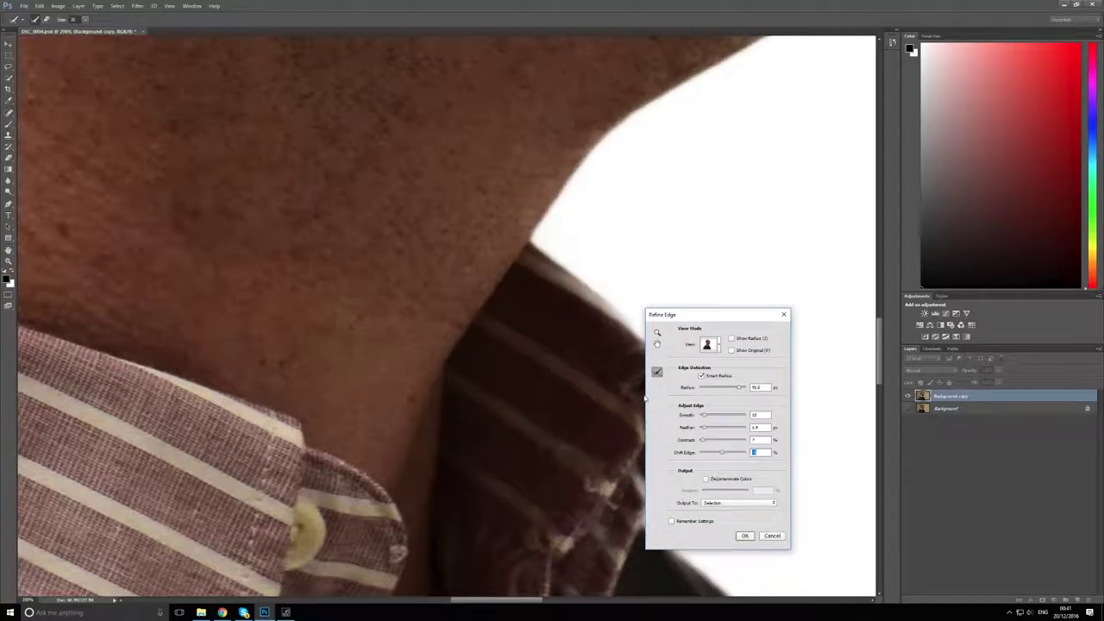
pyautogui.moveTo(726, 491); pyautogui.dragTo(743, 490)
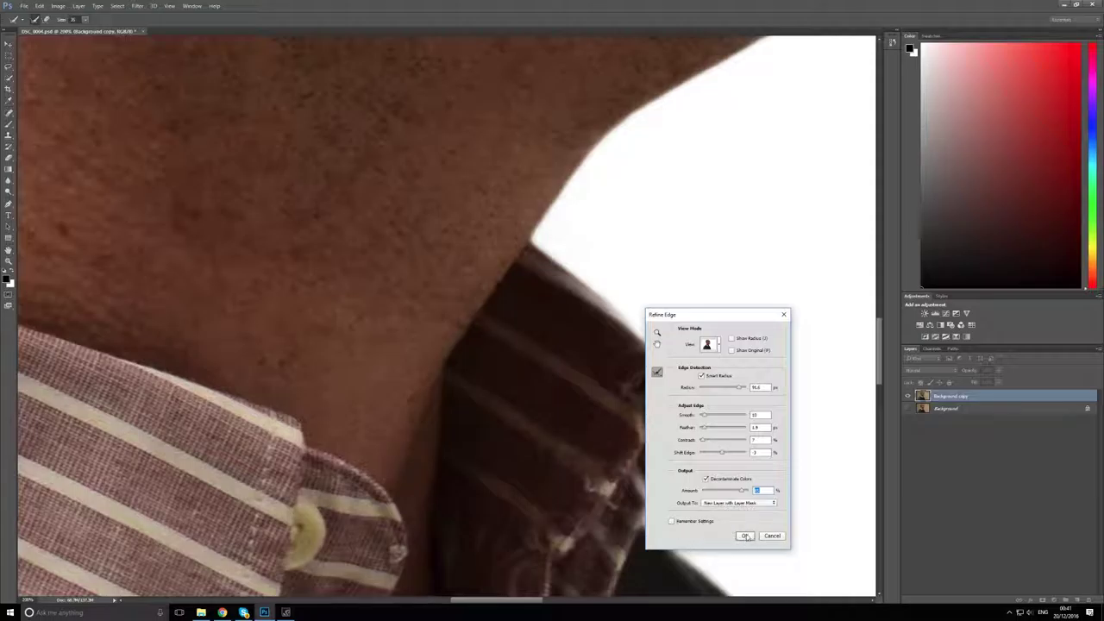
# Output the refinement as a new layer with mask and compare it against the original backdrop
pyautogui.click(745, 536)
pyautogui.scroll(-2, 633, 438)
pyautogui.scroll(-3, 633, 438)
pyautogui.scroll(1, 633, 438)
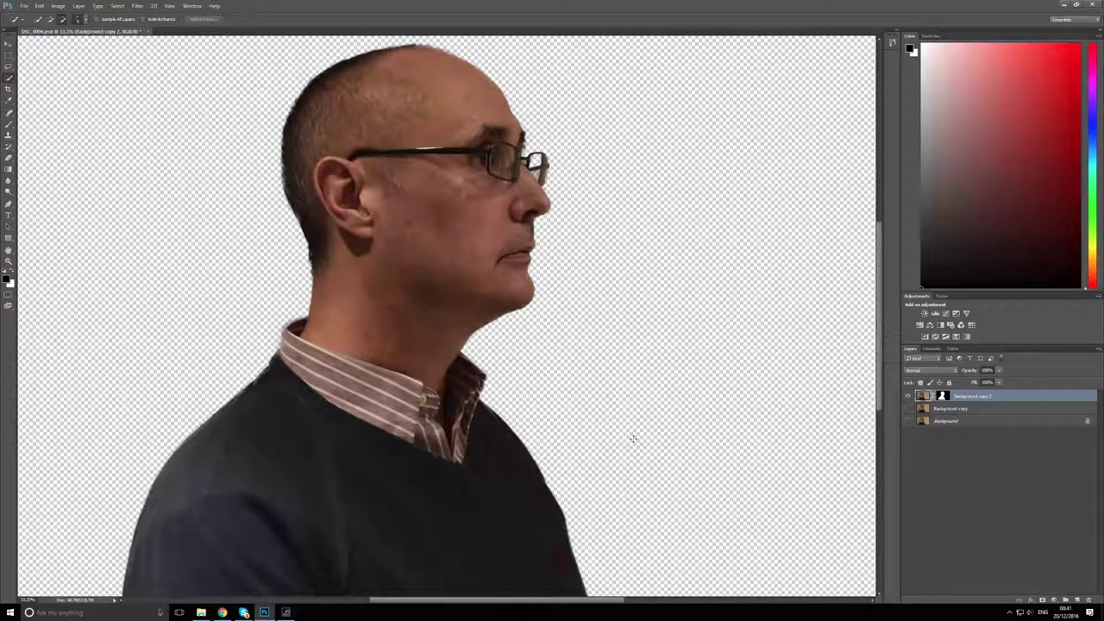
pyautogui.click(908, 407)
pyautogui.click(907, 407)
# Toggle the Background copy layer's visibility to compare the cutout with the original
pyautogui.click(909, 410)
pyautogui.click(909, 411)
pyautogui.click(907, 409)
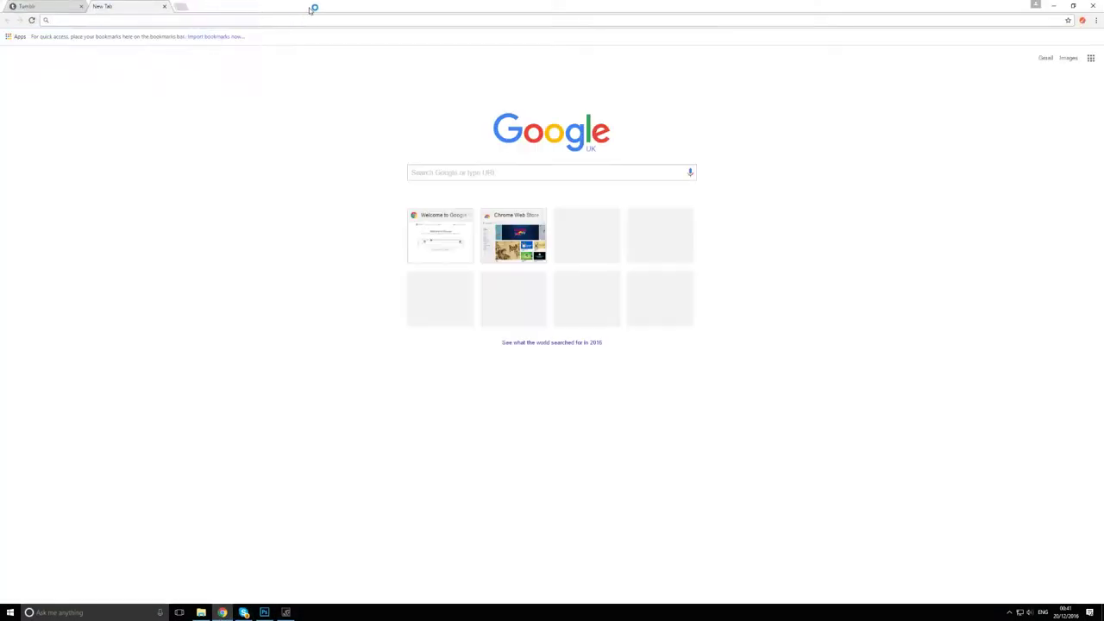
# Search Google Images for 'magazine review page' and scroll through the results
pyautogui.write('mag')
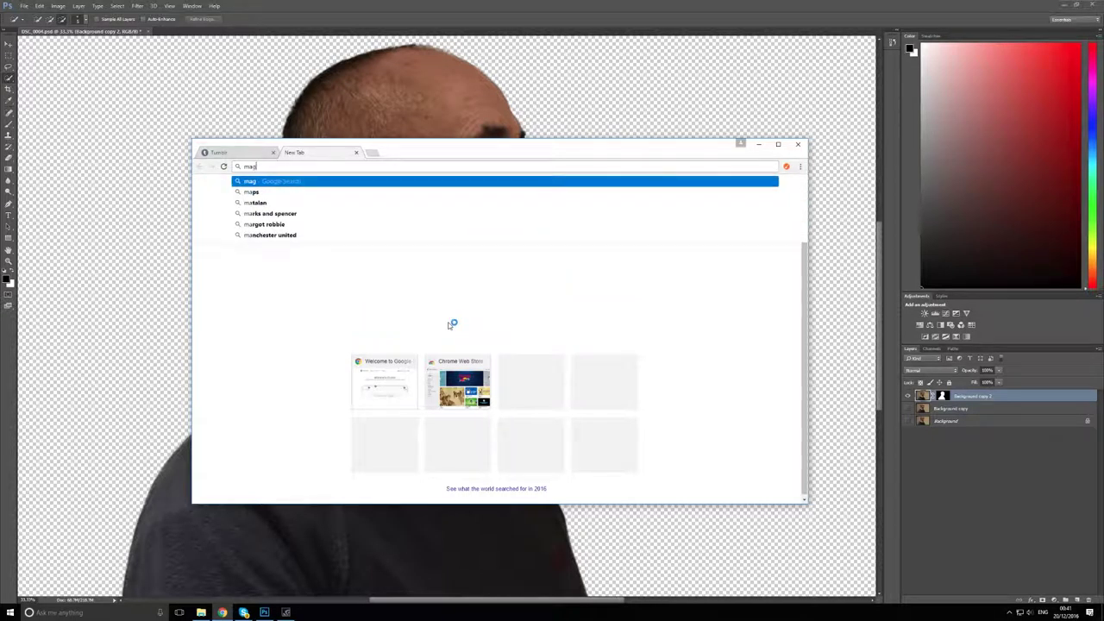
pyautogui.write('page')
pyautogui.press('Return')
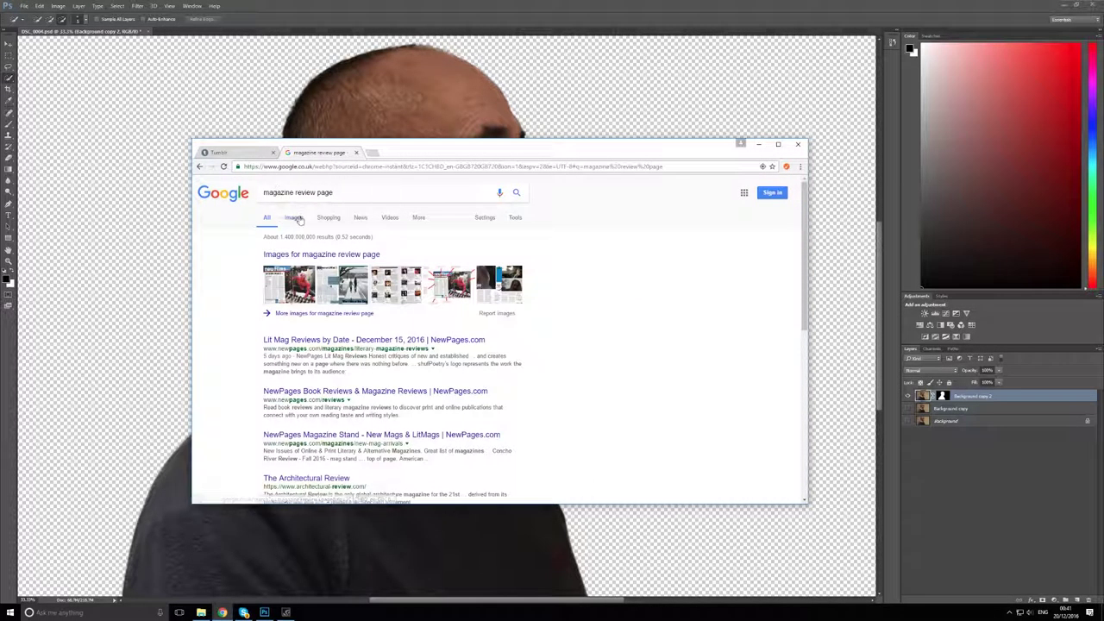
pyautogui.click(345, 289)
pyautogui.scroll(-5, 466, 332)
pyautogui.scroll(-5, 465, 332)
pyautogui.scroll(-5, 466, 332)
pyautogui.scroll(-5, 465, 332)
pyautogui.scroll(-5, 466, 332)
pyautogui.scroll(-5, 497, 336)
pyautogui.scroll(-5, 497, 337)
pyautogui.scroll(-5, 497, 336)
pyautogui.scroll(-5, 496, 336)
pyautogui.scroll(-3, 497, 337)
# Open the Superior Talent India spread preview and save it to the desktop
pyautogui.click(496, 289)
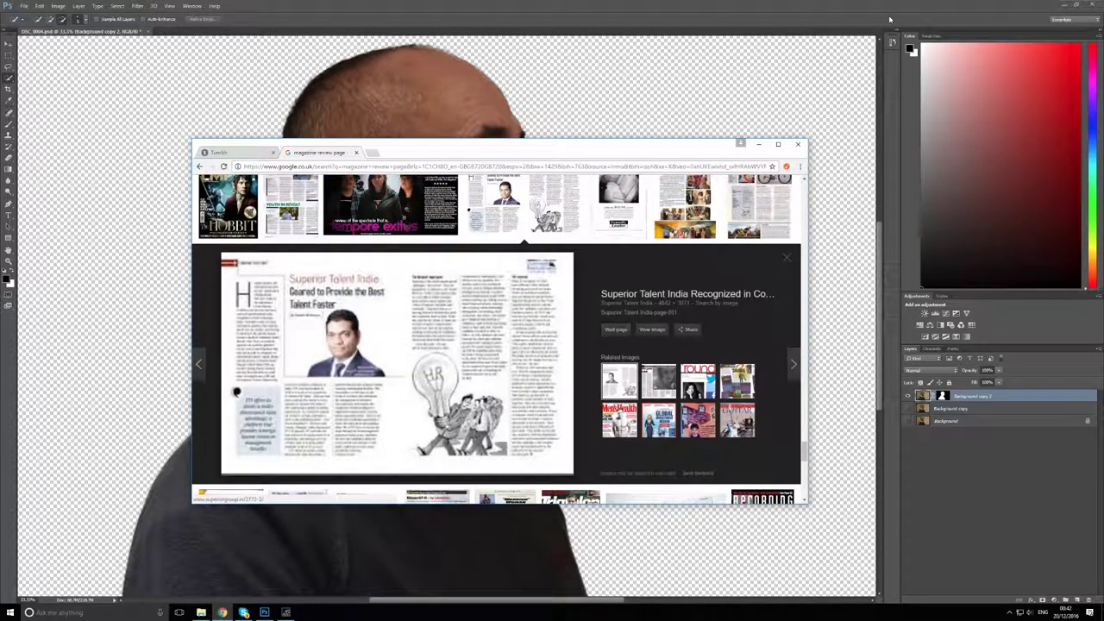
pyautogui.click(1064, 6)
pyautogui.scroll(-5, 604, 336)
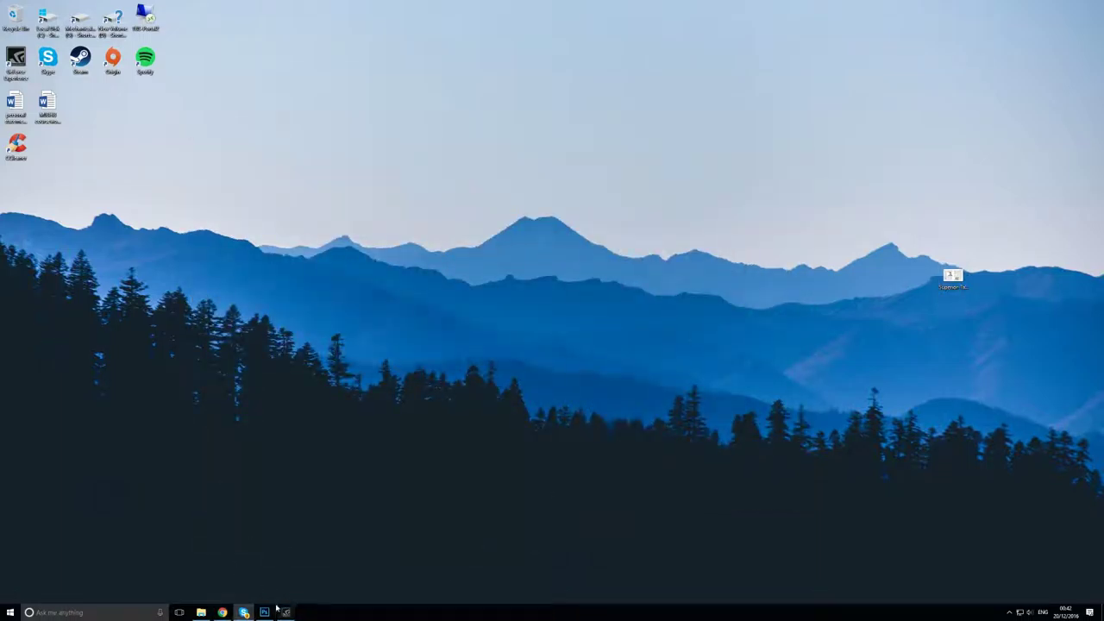
# Open the saved magazine spread in Photoshop and copy it into the man's document
pyautogui.click(264, 611)
pyautogui.moveTo(953, 278); pyautogui.dragTo(771, 423)
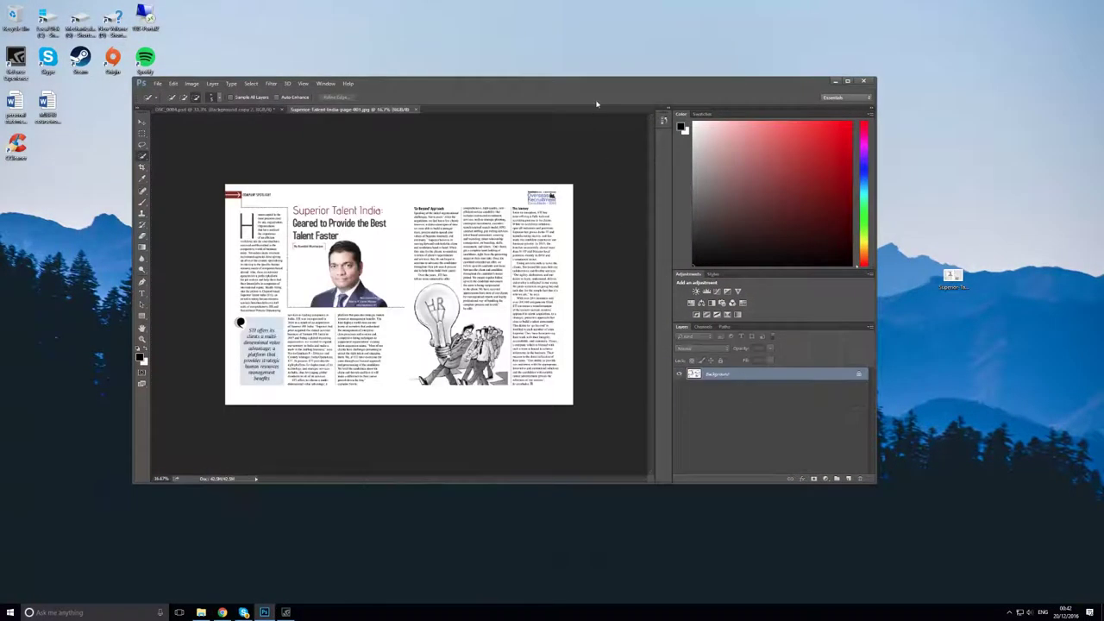
pyautogui.doubleClick(596, 83)
pyautogui.moveTo(222, 32); pyautogui.dragTo(405, 127)
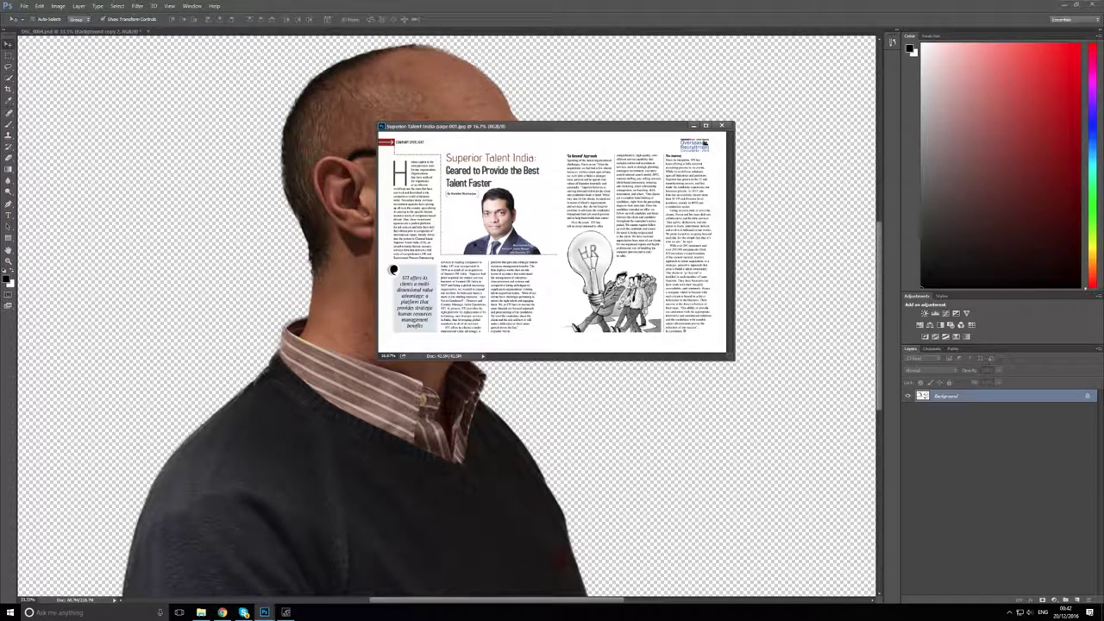
pyautogui.moveTo(552, 241); pyautogui.dragTo(813, 438)
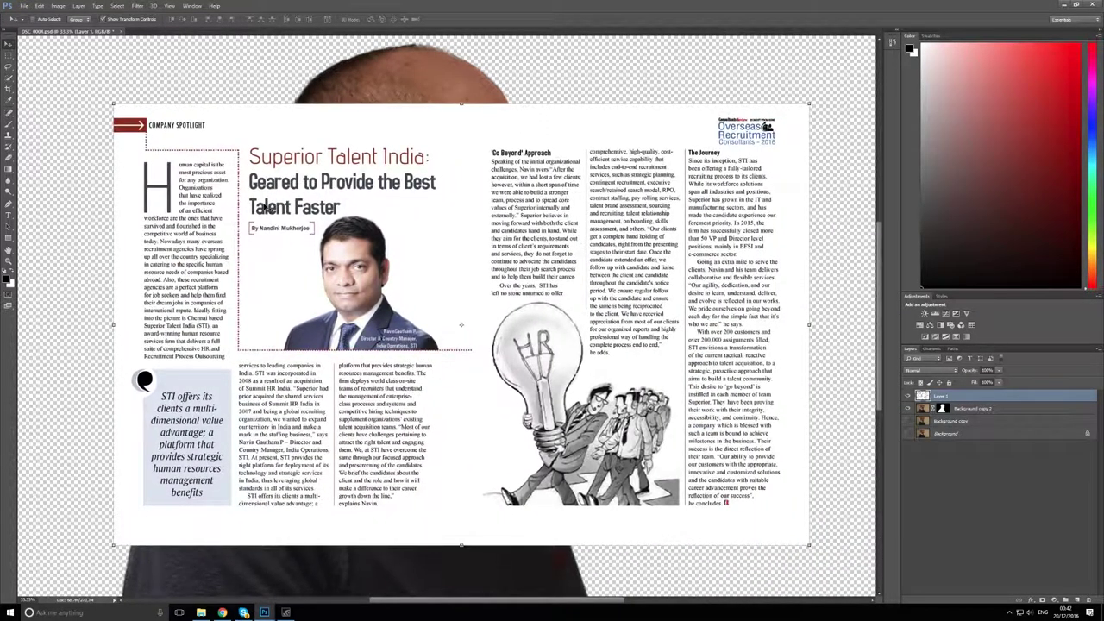
# Scale and straighten the magazine page so it fills the whole canvas
pyautogui.hotkey('ctrl', '-')
pyautogui.hotkey('ctrl', '-')
pyautogui.moveTo(280, 211); pyautogui.dragTo(271, 205)
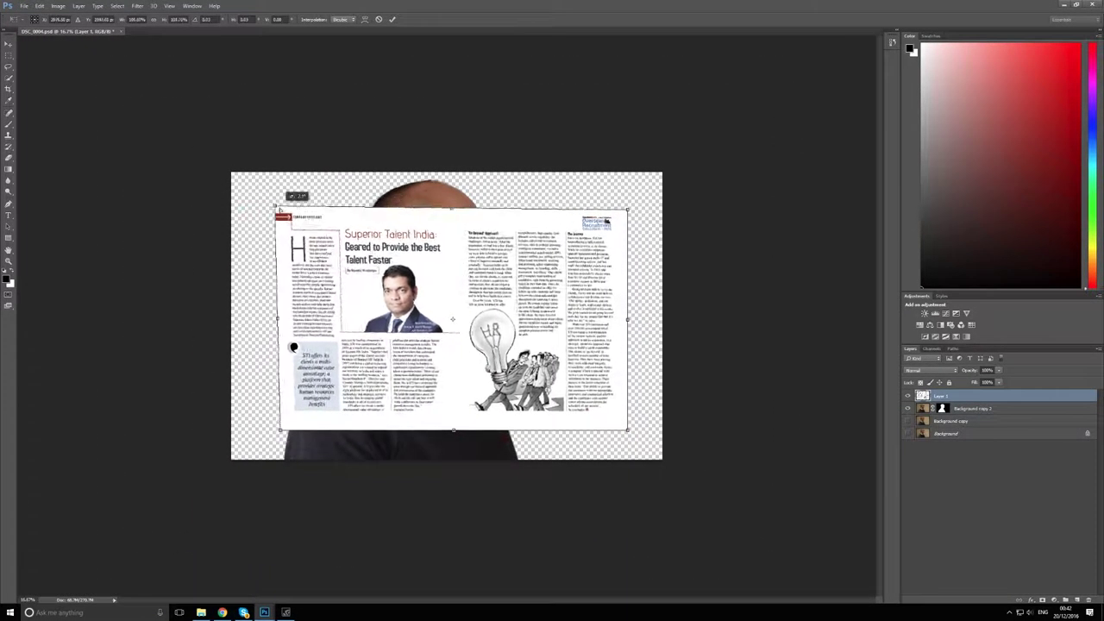
pyautogui.moveTo(327, 225); pyautogui.dragTo(231, 173)
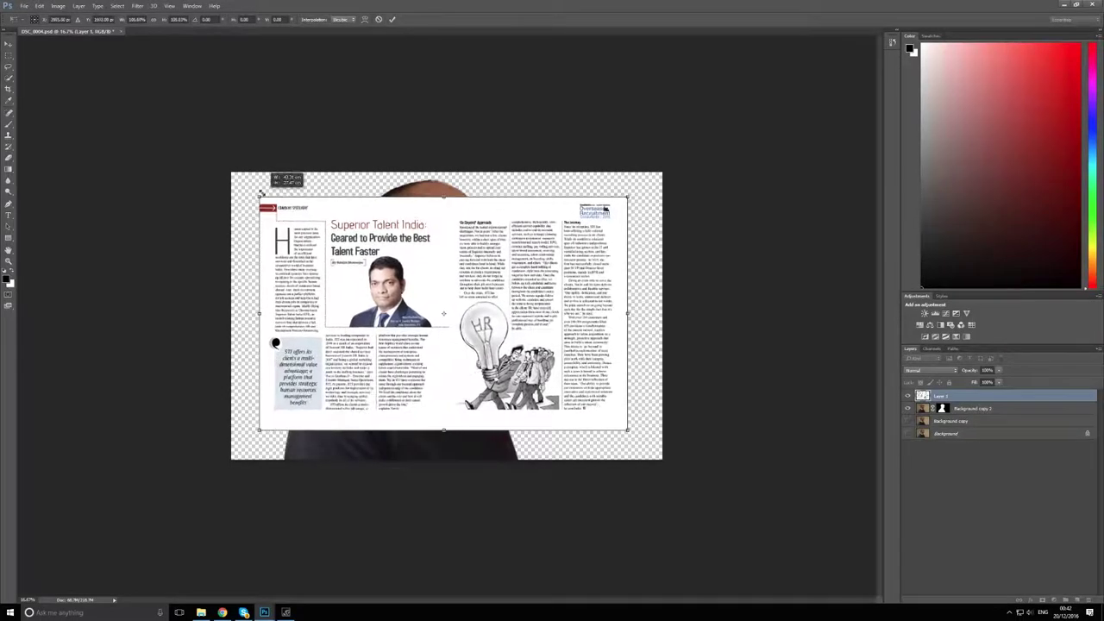
pyautogui.moveTo(281, 430); pyautogui.dragTo(231, 424)
pyautogui.moveTo(627, 210); pyautogui.dragTo(628, 173)
pyautogui.moveTo(626, 424); pyautogui.dragTo(690, 461)
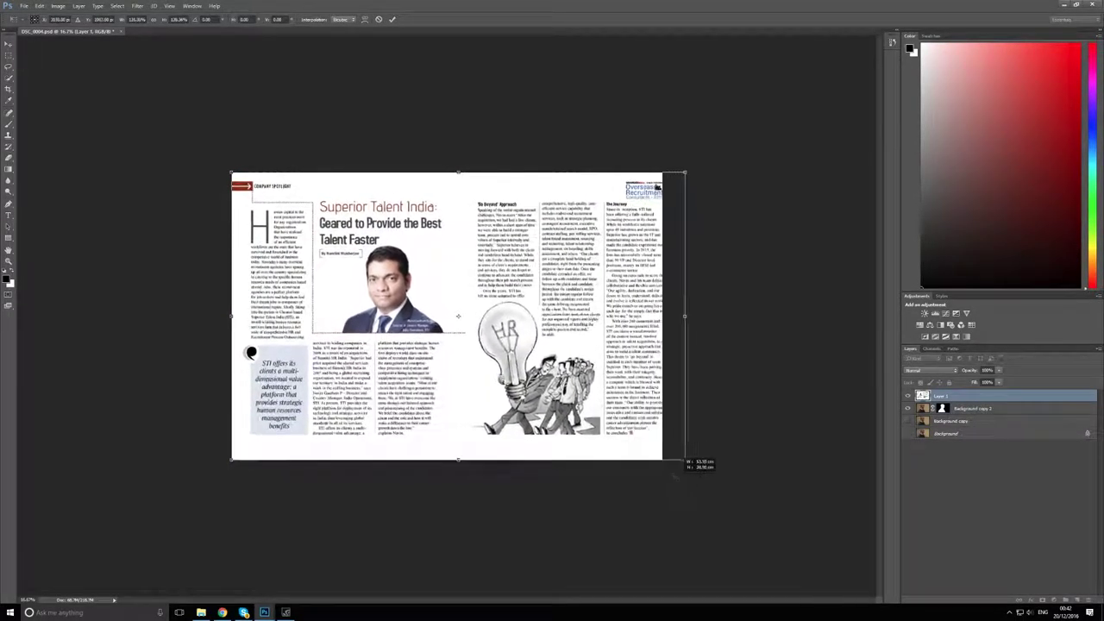
pyautogui.moveTo(495, 408); pyautogui.dragTo(482, 408)
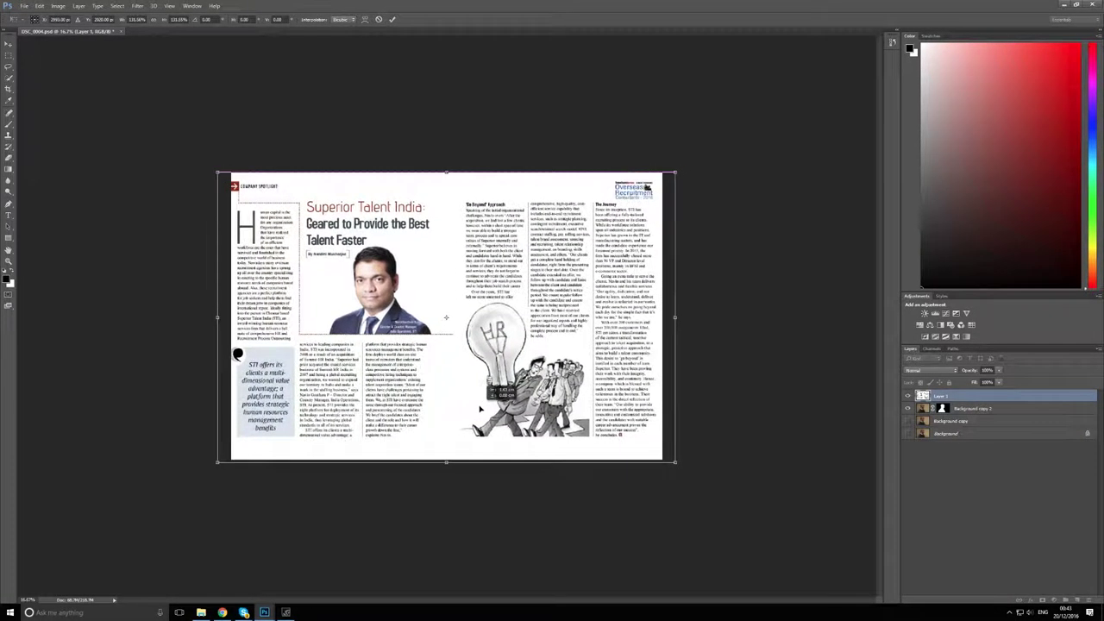
pyautogui.press('Return')
# Move the man's layer above the magazine and position him over the spread's middle
pyautogui.moveTo(973, 408); pyautogui.dragTo(972, 395)
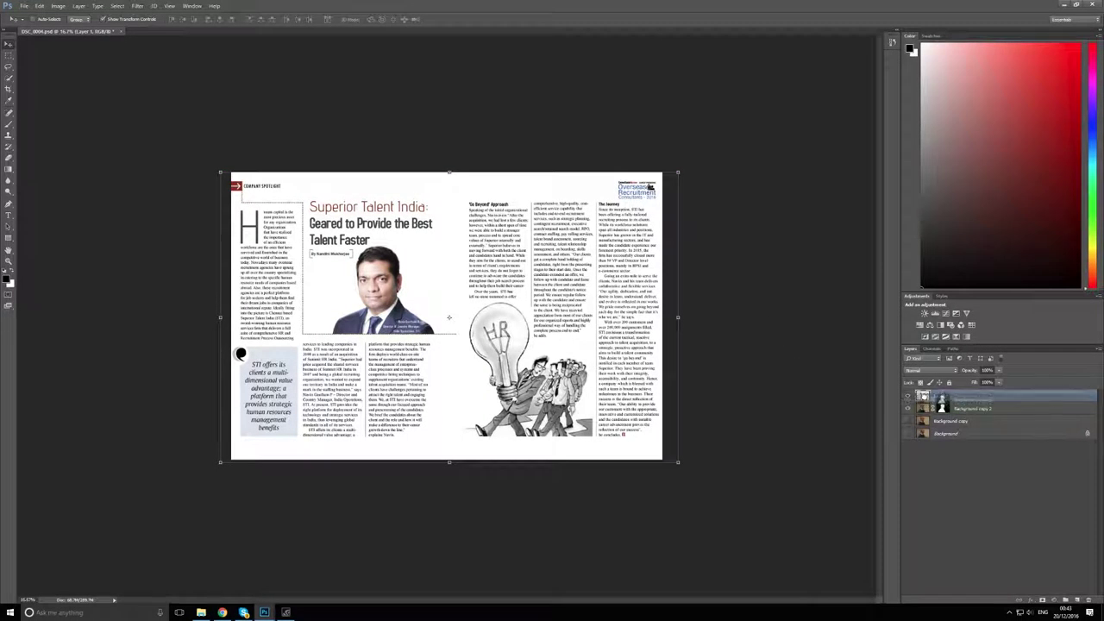
pyautogui.moveTo(447, 319); pyautogui.dragTo(462, 308)
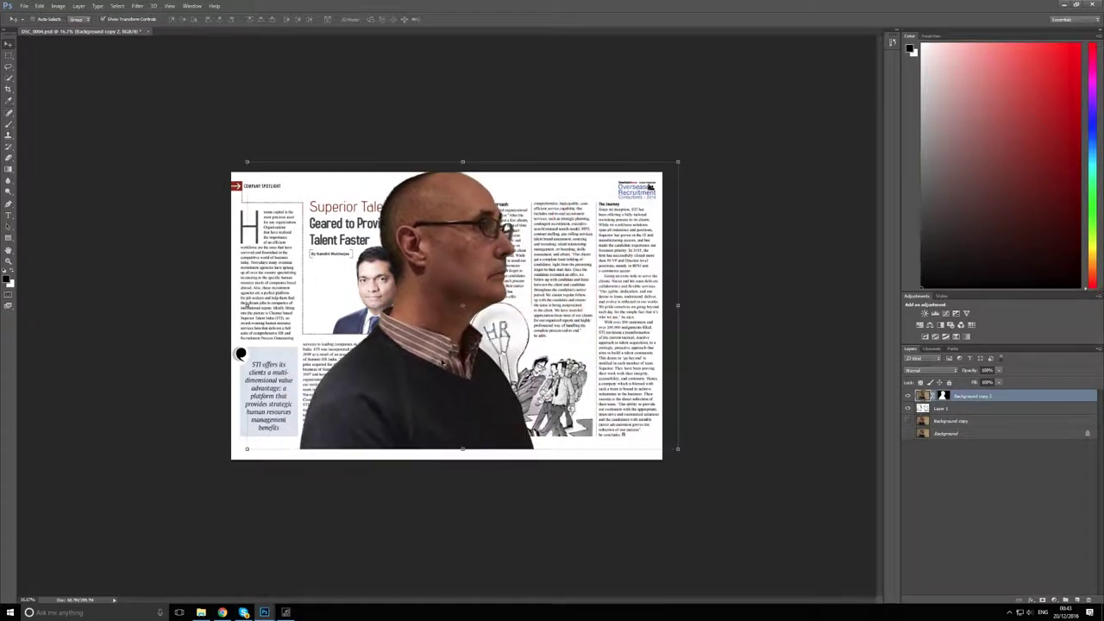
pyautogui.moveTo(678, 304)
pyautogui.mouseDown()
pyautogui.moveTo(521, 322)
pyautogui.moveTo(439, 318)
pyautogui.moveTo(678, 315)
pyautogui.moveTo(433, 308)
pyautogui.moveTo(489, 319)
pyautogui.mouseUp()
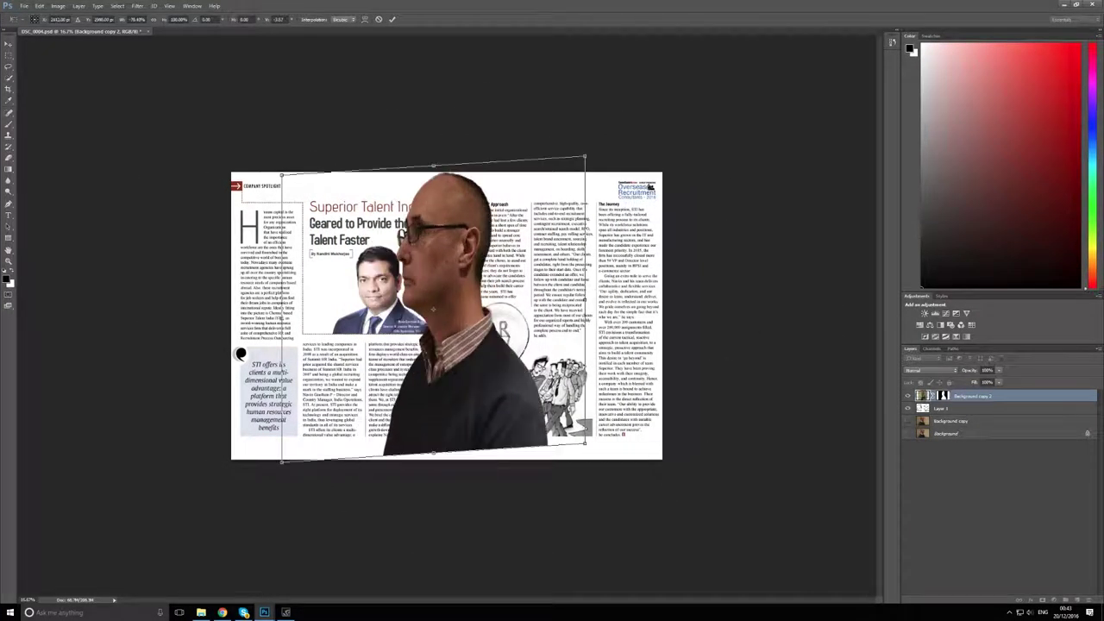
pyautogui.moveTo(414, 319); pyautogui.dragTo(499, 319)
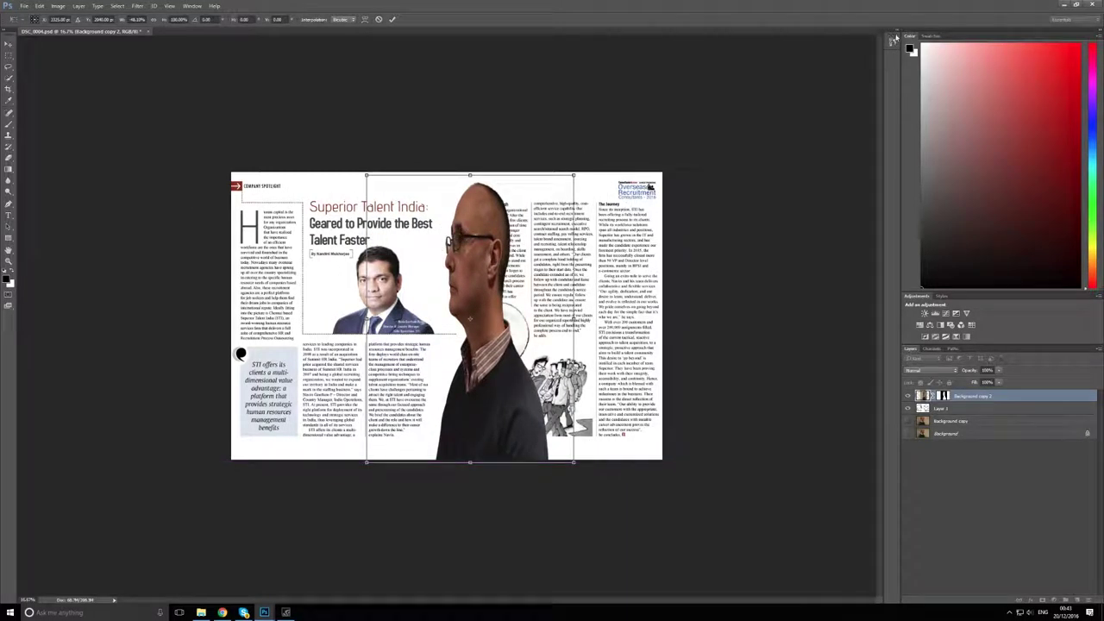
pyautogui.click(892, 41)
pyautogui.moveTo(842, 143); pyautogui.dragTo(799, 455)
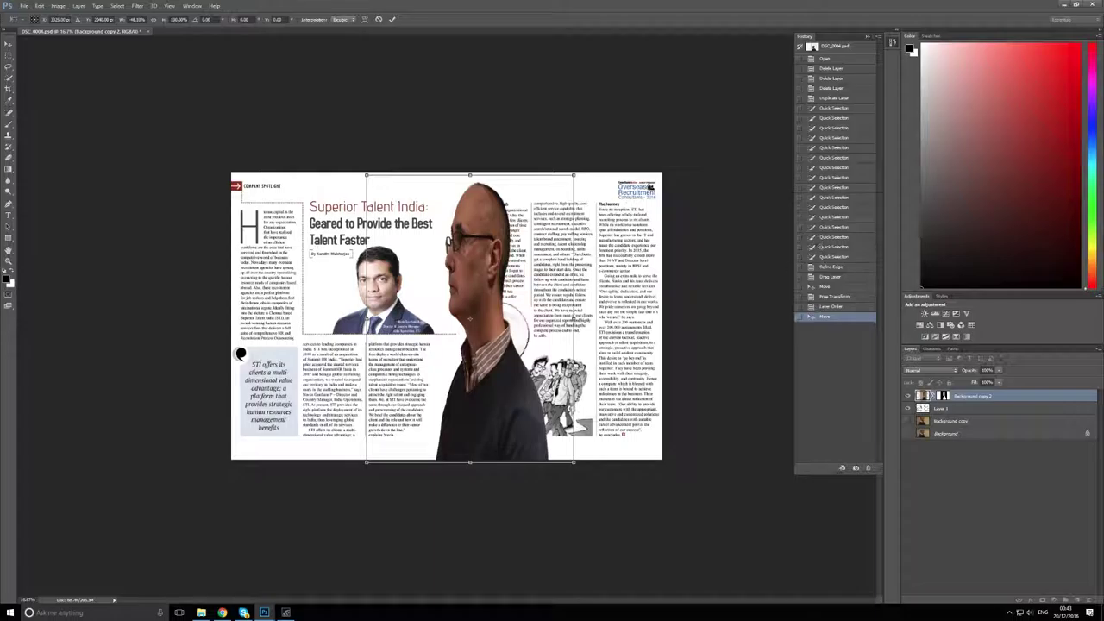
pyautogui.press('Return')
pyautogui.hotkey('ctrl', 'z')
pyautogui.moveTo(420, 243)
pyautogui.mouseDown()
pyautogui.moveTo(473, 252)
pyautogui.moveTo(476, 267)
pyautogui.mouseUp()
# Drag the man layer's Blend If sliders so the magazine shows through him
pyautogui.rightClick(508, 344)
pyautogui.click(498, 326)
pyautogui.rightClick(971, 397)
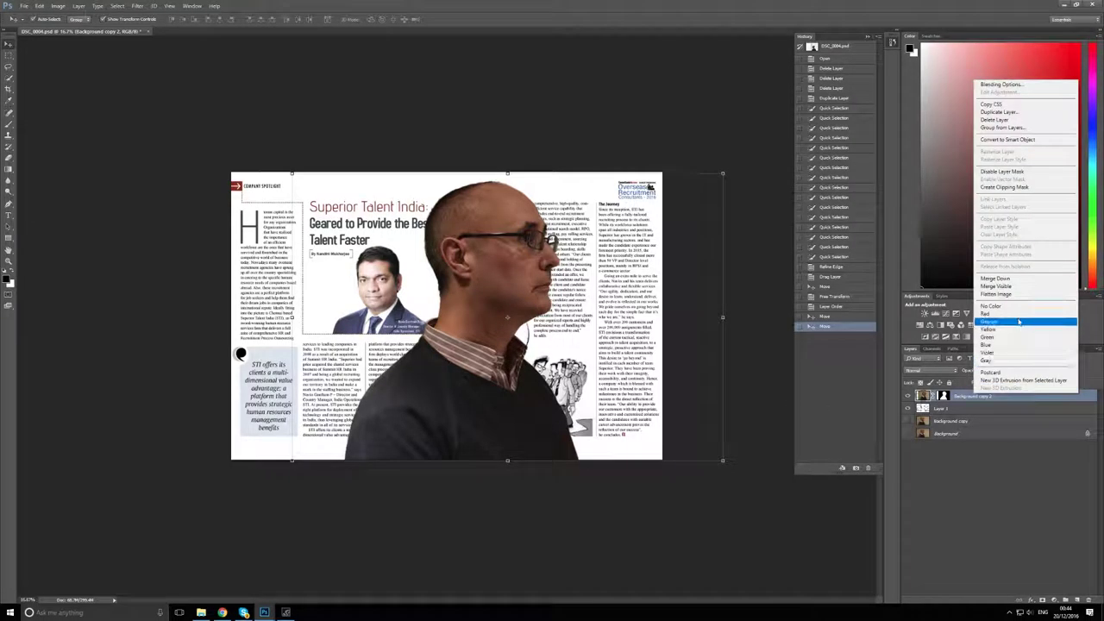
pyautogui.click(1001, 85)
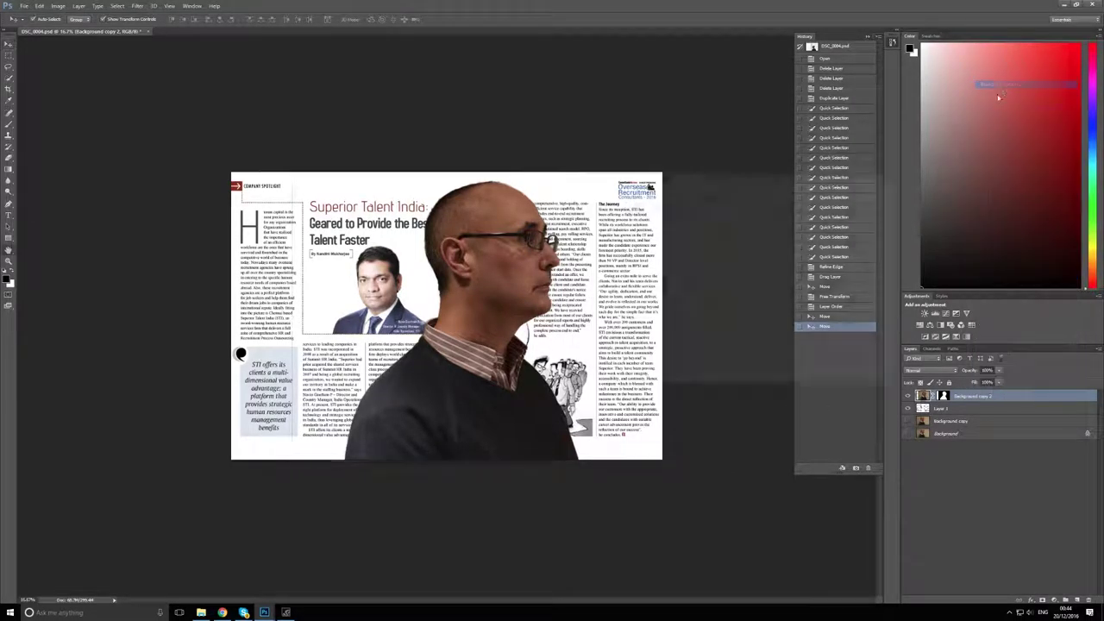
pyautogui.press('Tab')
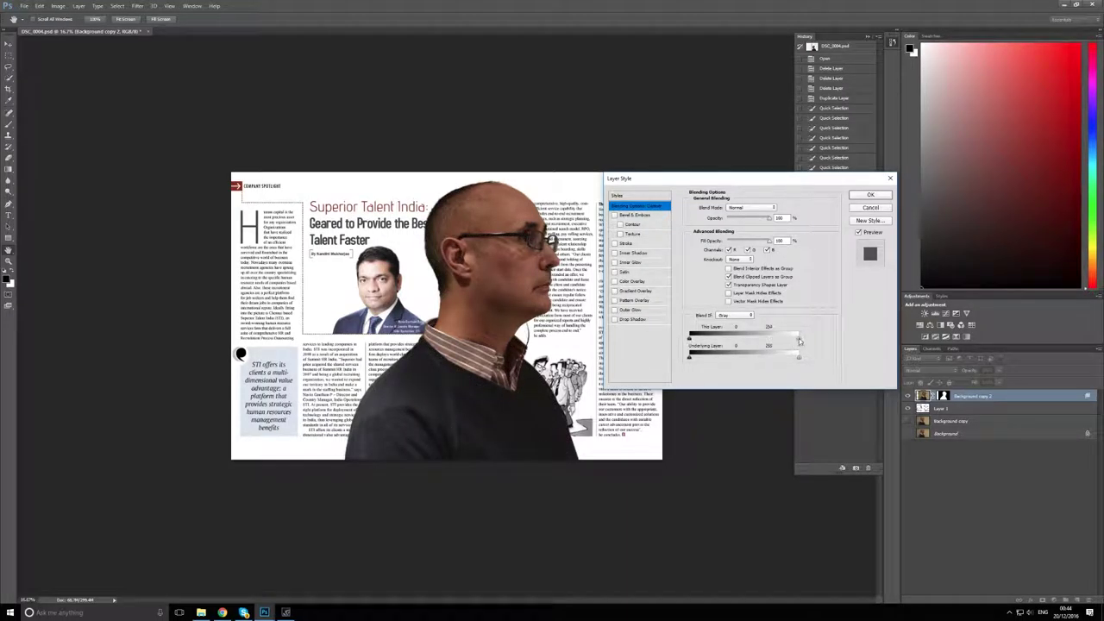
pyautogui.moveTo(799, 341); pyautogui.dragTo(787, 341)
pyautogui.moveTo(705, 359); pyautogui.dragTo(660, 362)
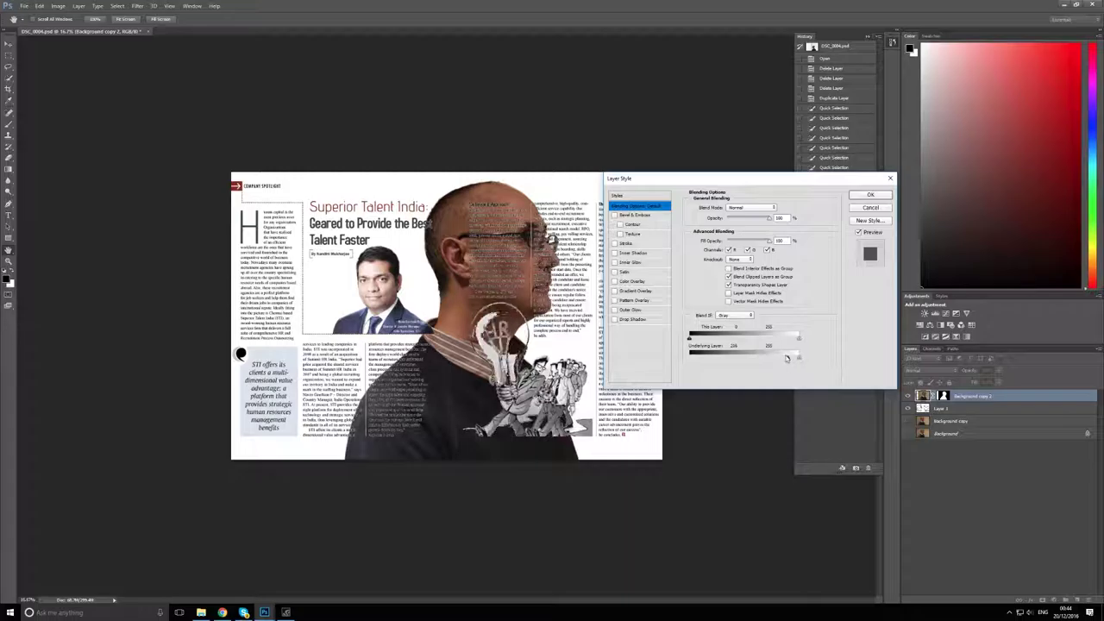
# Add an inner shadow to the man, then step back to an earlier History state
pyautogui.click(630, 252)
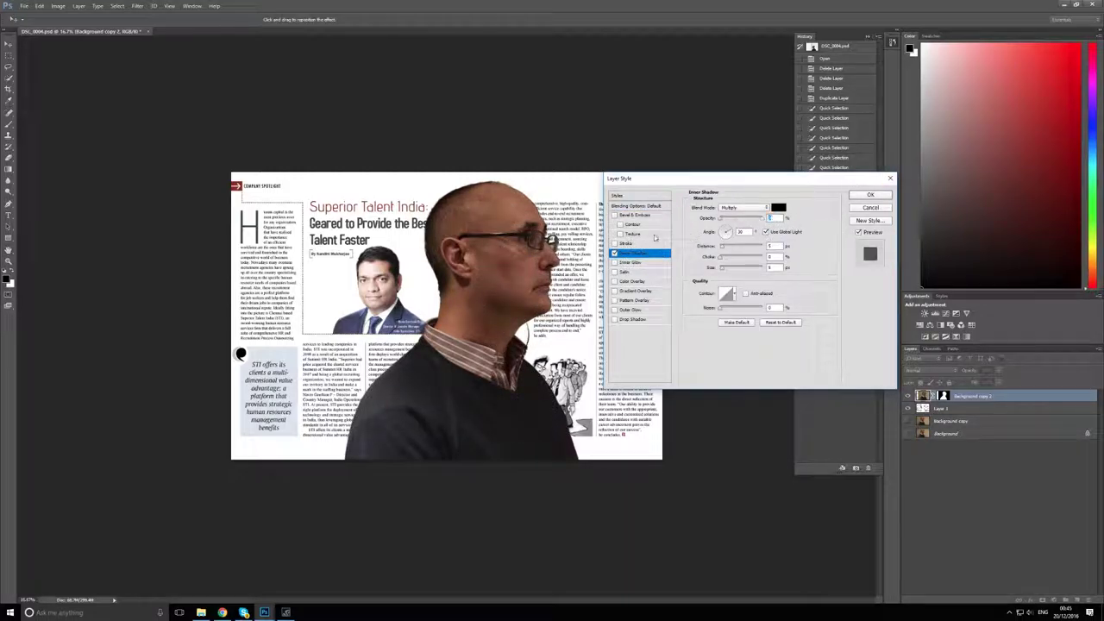
pyautogui.moveTo(690, 179); pyautogui.dragTo(812, 196)
pyautogui.scroll(5, 519, 240)
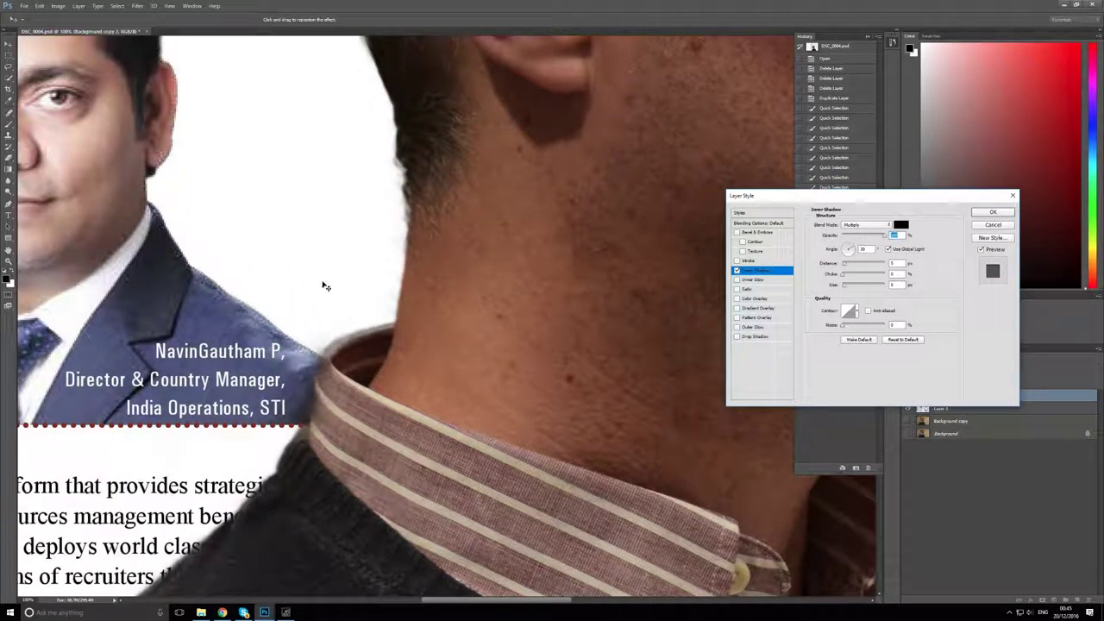
pyautogui.click(857, 313)
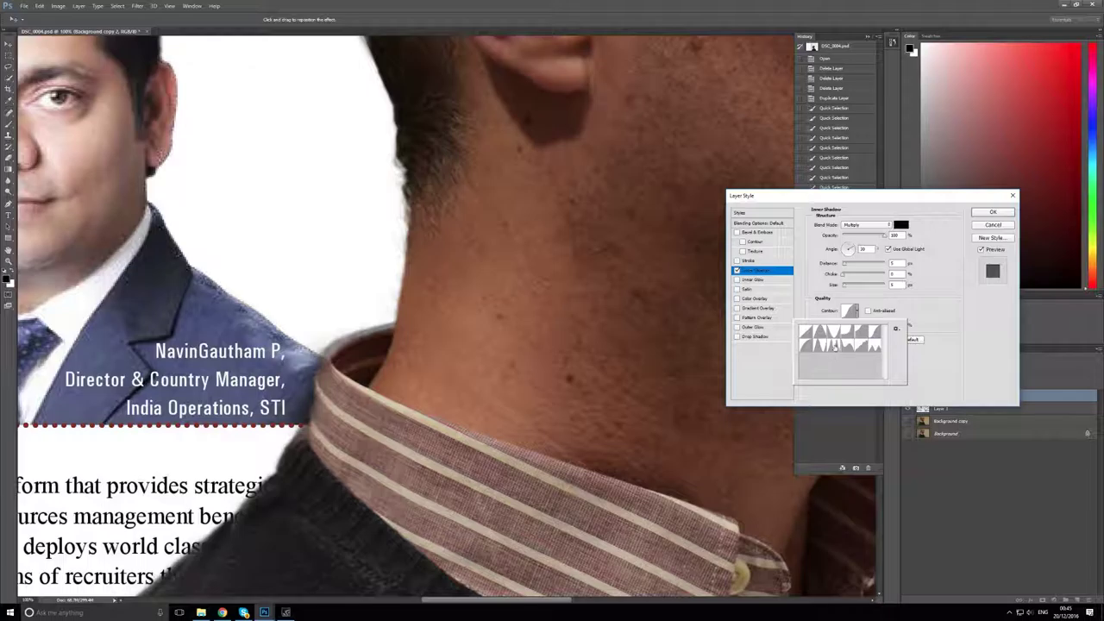
pyautogui.press('Return')
pyautogui.scroll(-1, 616, 278)
pyautogui.scroll(-3, 616, 278)
pyautogui.click(826, 288)
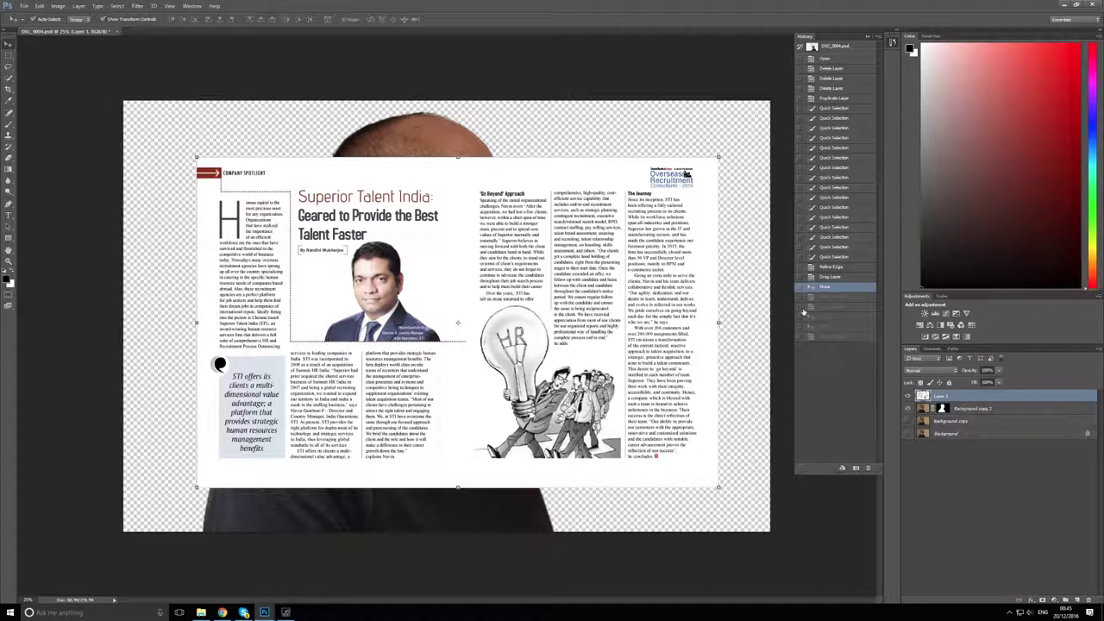
# Send the magazine below the man and scale it to fill the canvas
pyautogui.hotkey('ctrl', 'shift', 'z')
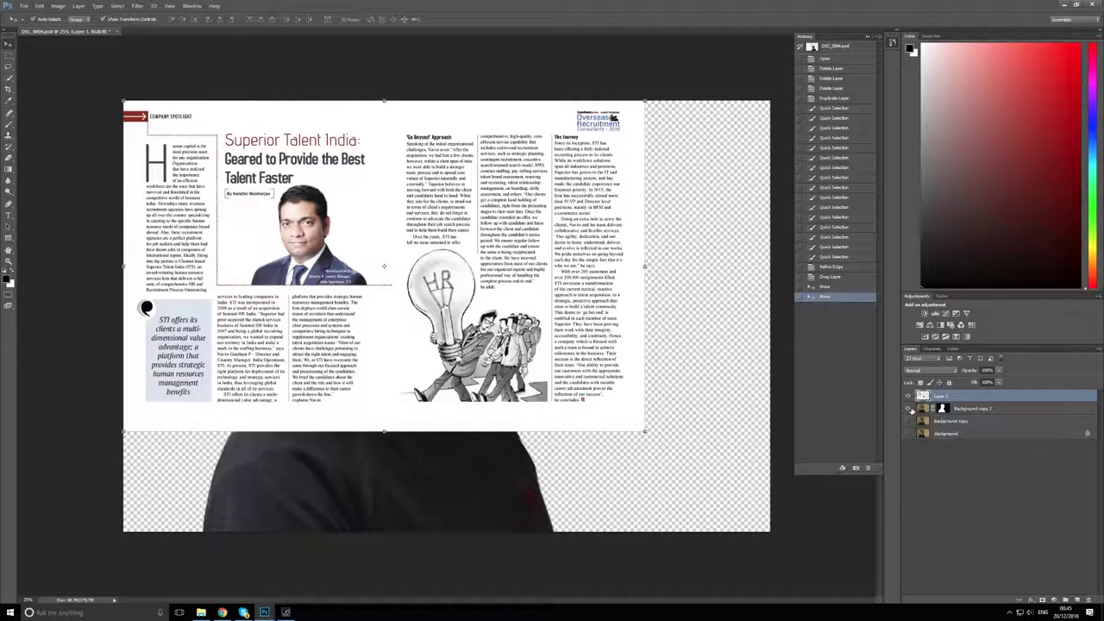
pyautogui.hotkey('ctrl', '[')
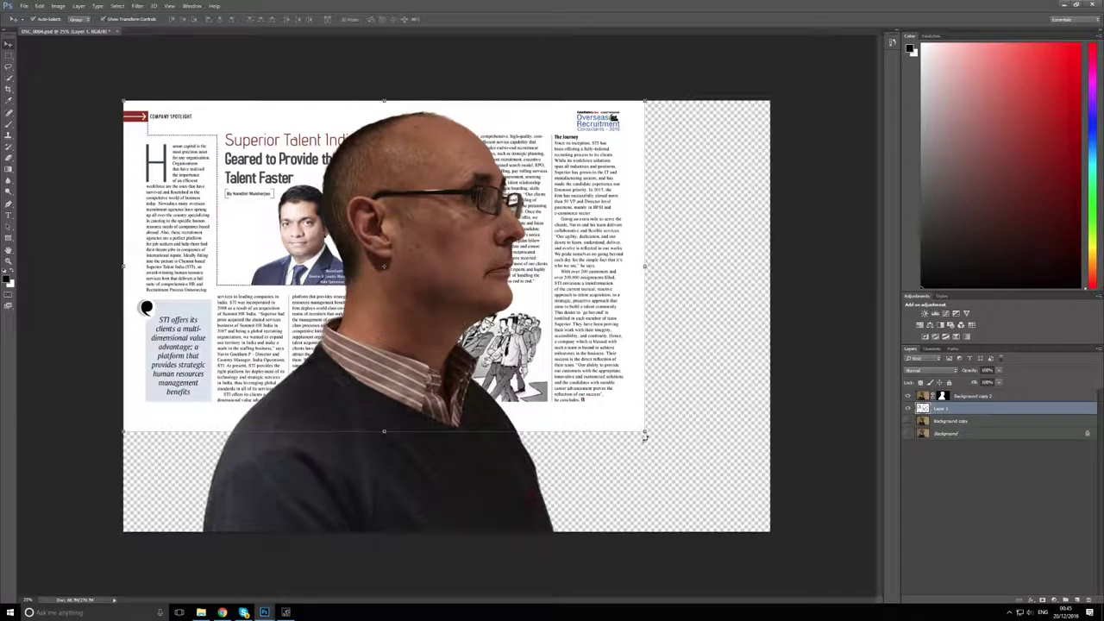
pyautogui.moveTo(645, 439); pyautogui.dragTo(803, 524)
pyautogui.press('Return')
pyautogui.moveTo(400, 412); pyautogui.dragTo(427, 423)
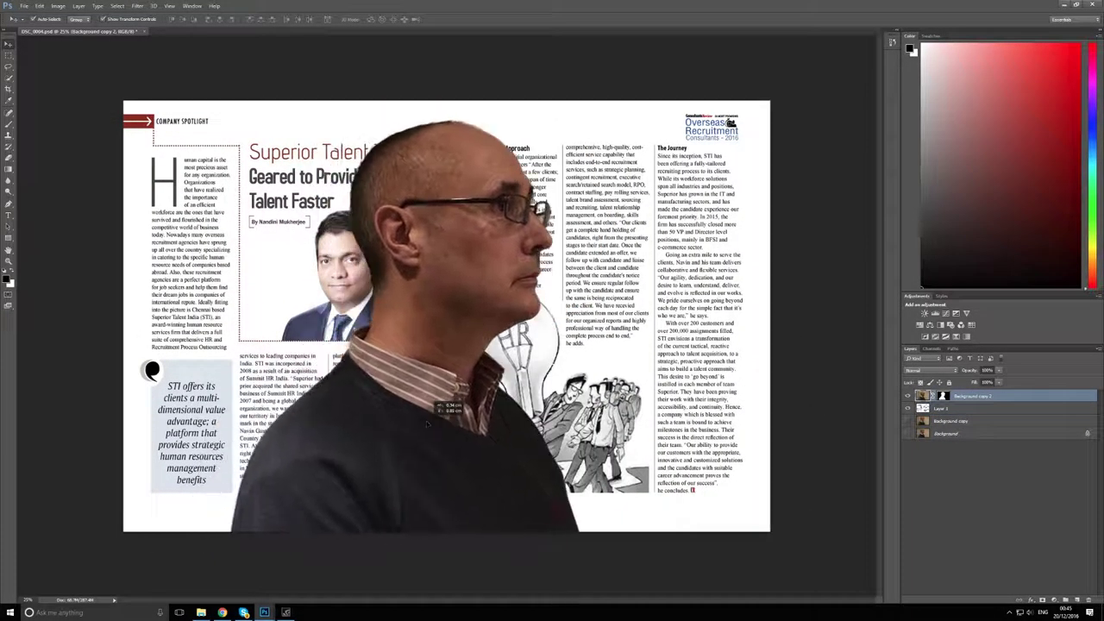
# Shrink the man and place him over the lightbulb illustration, right of the original portrait
pyautogui.hotkey('ctrl', 't')
pyautogui.moveTo(739, 517); pyautogui.dragTo(516, 201)
pyautogui.moveTo(590, 101); pyautogui.dragTo(449, 177)
pyautogui.moveTo(302, 297); pyautogui.dragTo(321, 287)
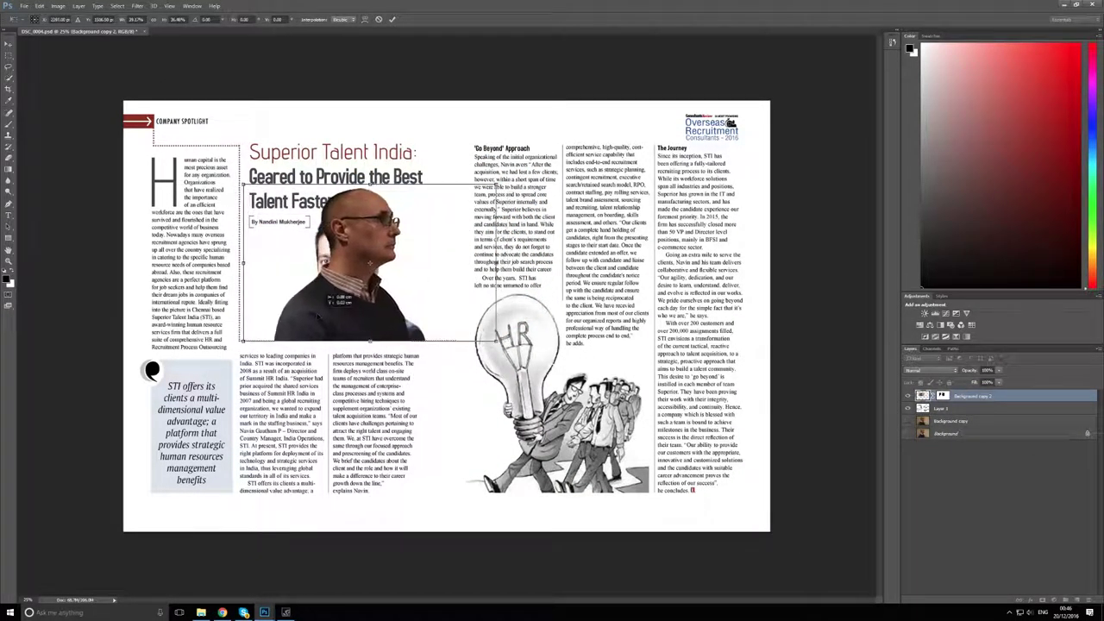
pyautogui.moveTo(370, 262); pyautogui.dragTo(561, 322)
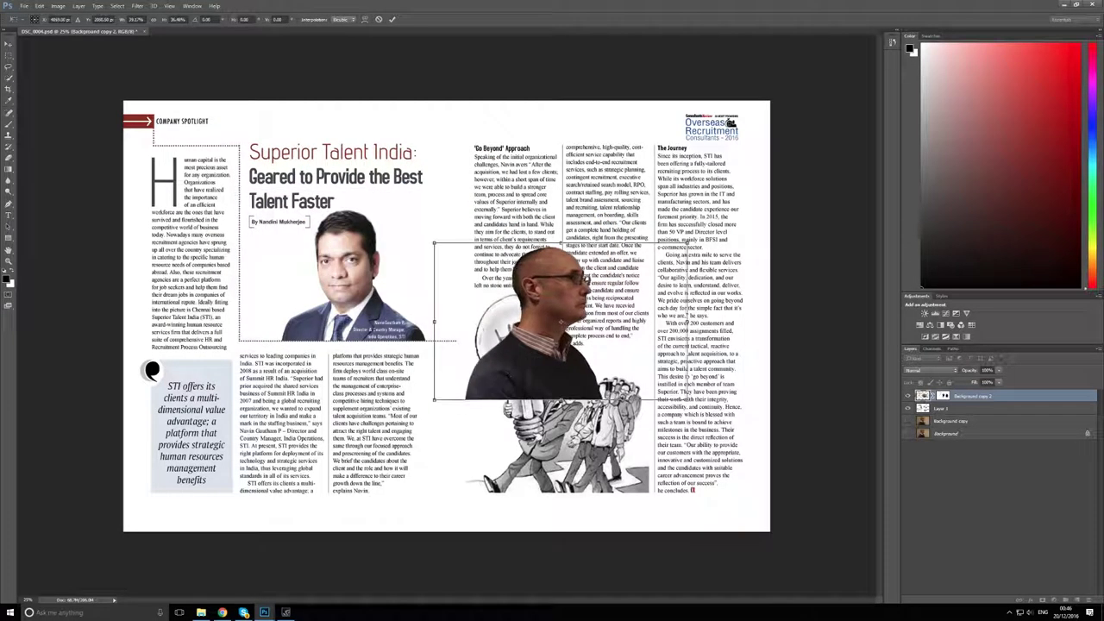
pyautogui.press('Return')
pyautogui.click(703, 393)
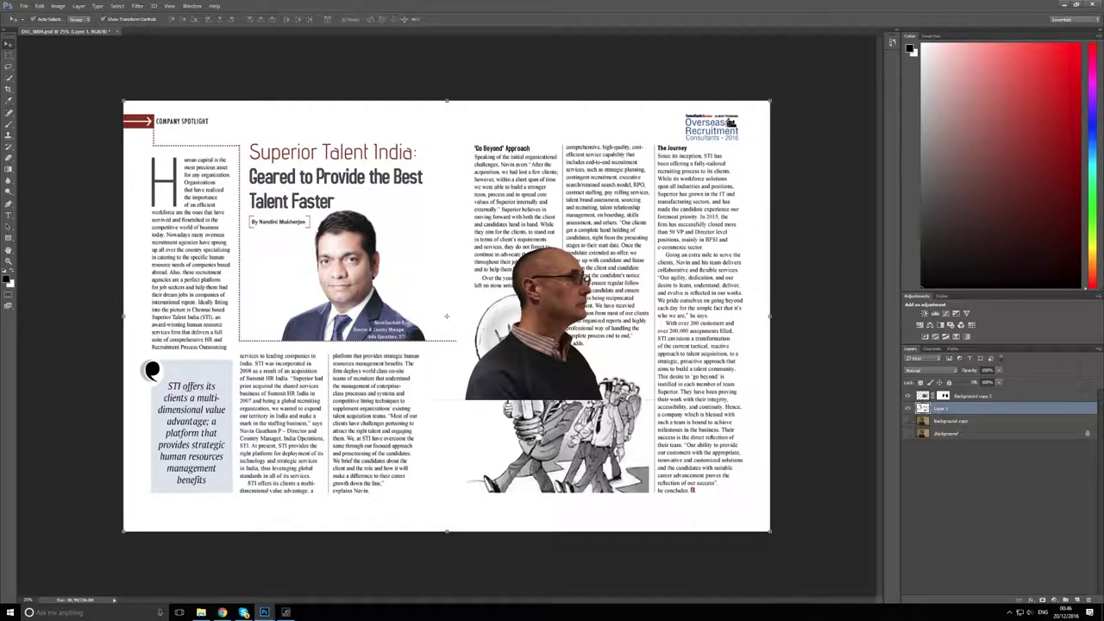
pyautogui.press('l')
pyautogui.hotkey('ctrl', '+')
pyautogui.hotkey('ctrl', '+')
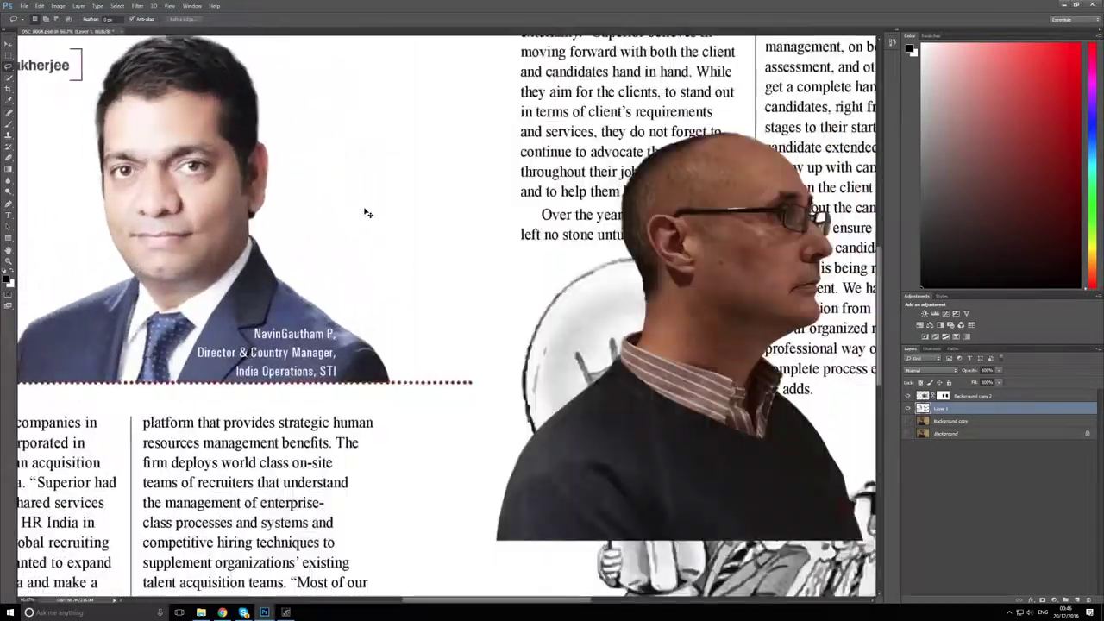
# Zoom in and lasso a loose outline around the portrait's head and shoulders
pyautogui.hotkey('ctrl', '+')
pyautogui.hotkey('ctrl', '+')
pyautogui.moveTo(535, 598); pyautogui.dragTo(462, 598)
pyautogui.scroll(4, 770, 516)
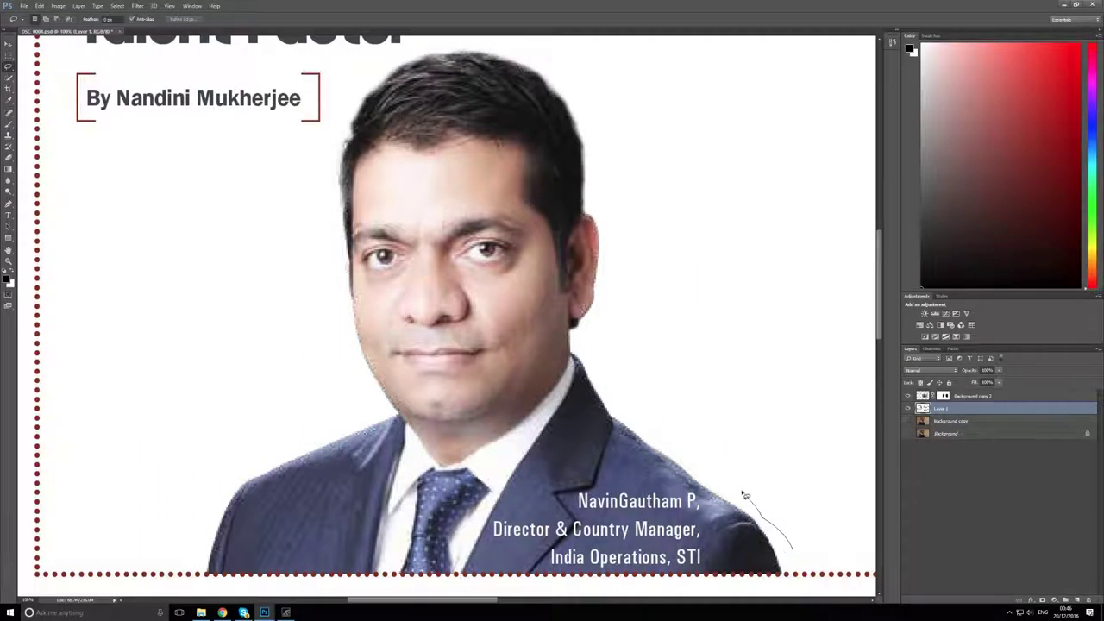
pyautogui.moveTo(329, 163); pyautogui.dragTo(237, 450)
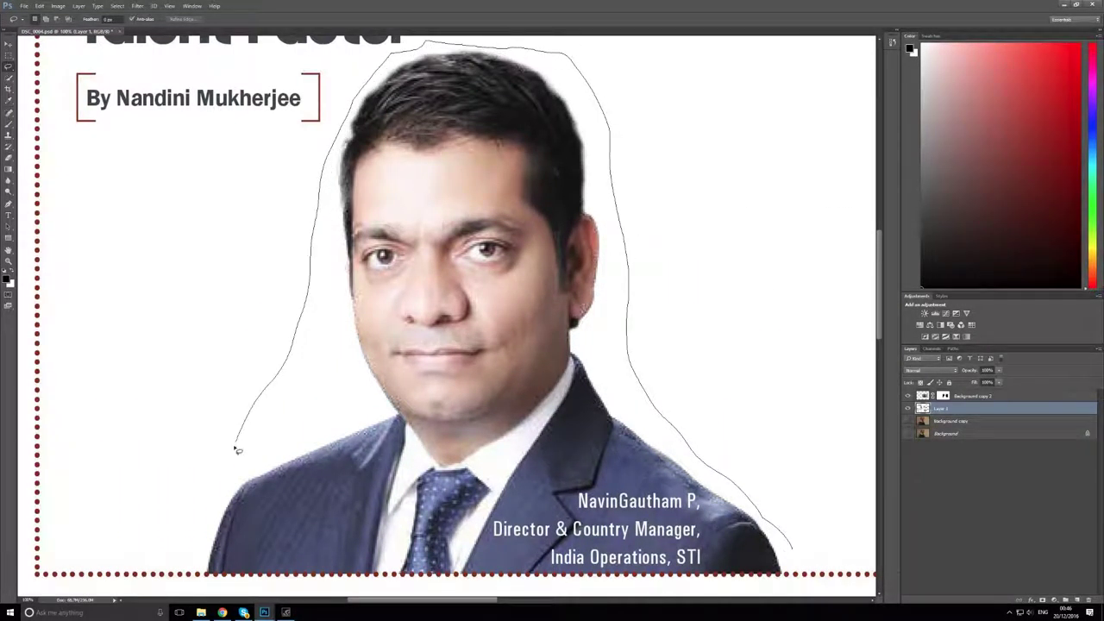
pyautogui.moveTo(210, 584); pyautogui.dragTo(458, 591)
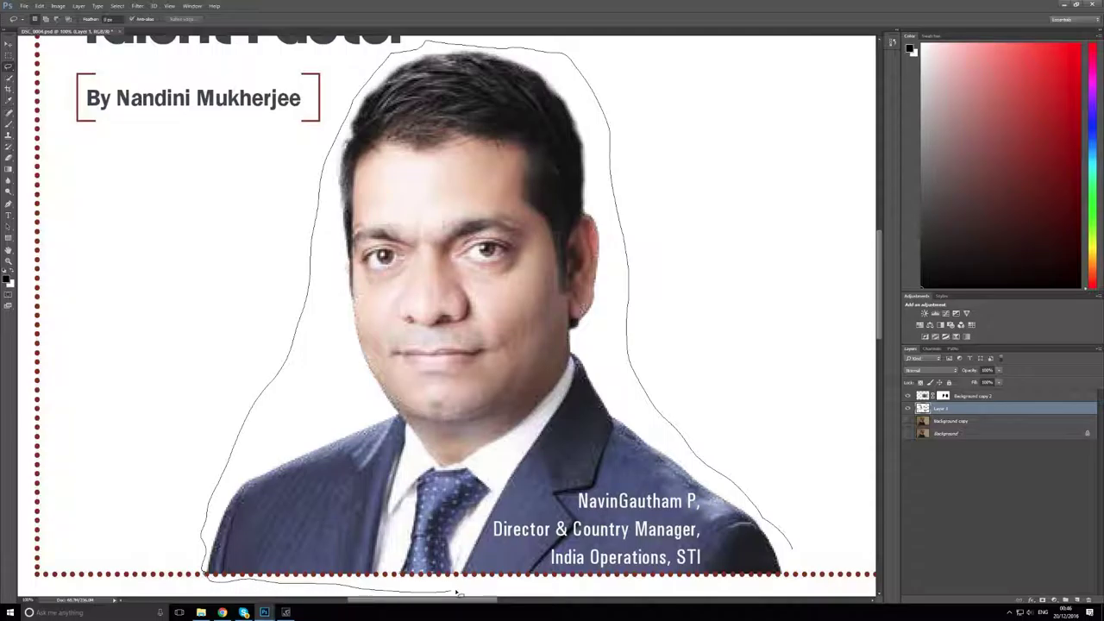
pyautogui.moveTo(795, 552); pyautogui.dragTo(793, 559)
# Transform the lasso selection around the portrait and commit the change
pyautogui.rightClick(490, 441)
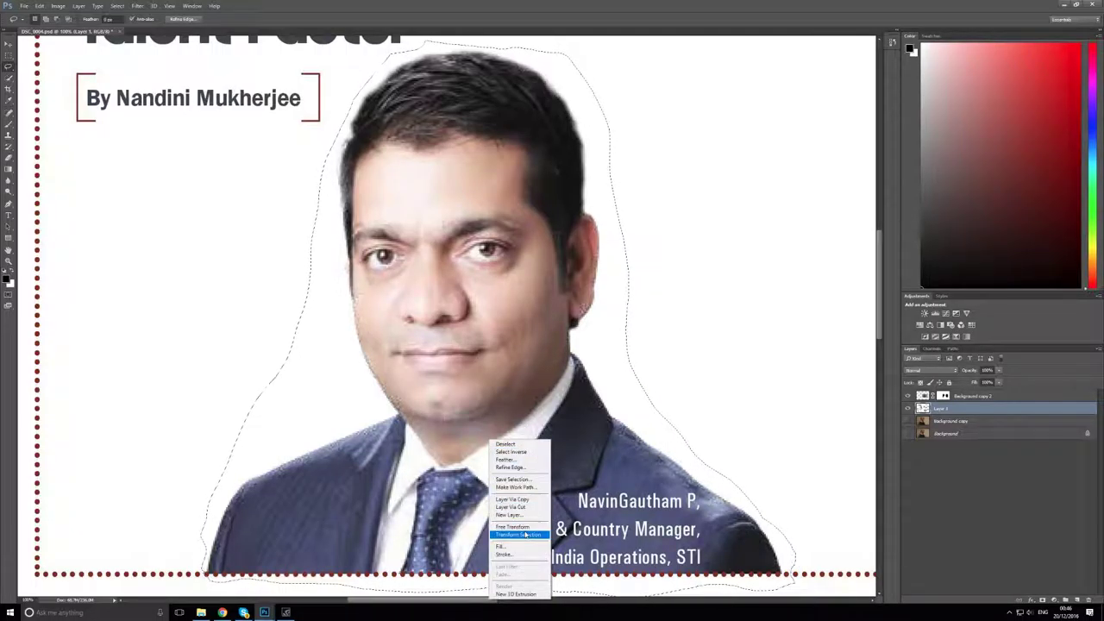
pyautogui.click(514, 526)
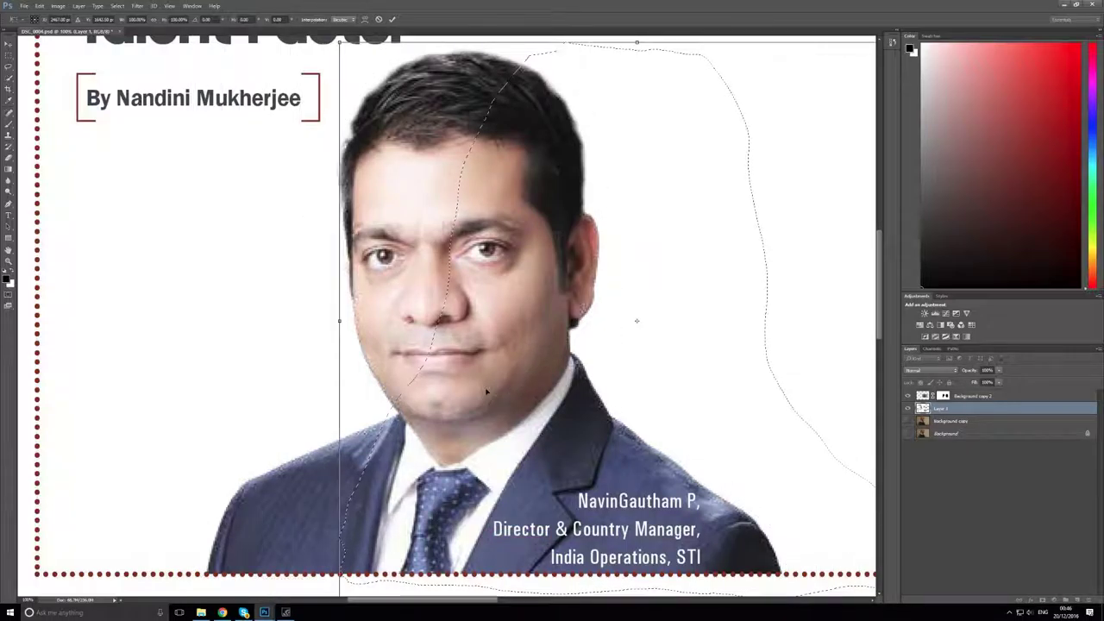
pyautogui.rightClick(447, 373)
pyautogui.rightClick(525, 447)
pyautogui.click(892, 41)
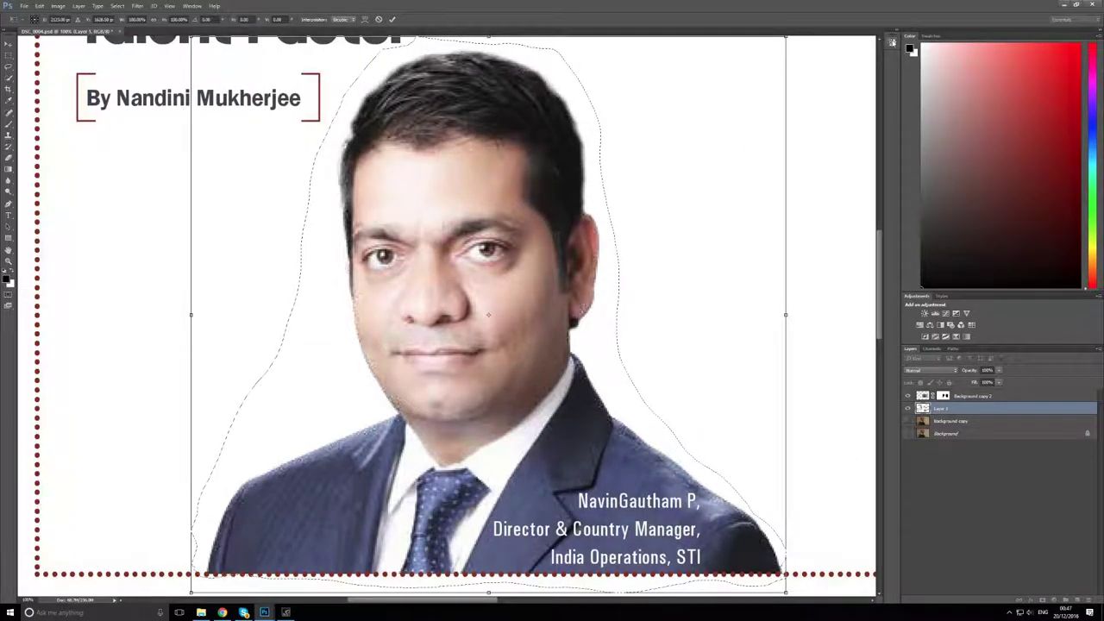
pyautogui.press('Return')
# Invert the selection, invert it back, then begin resizing the selection outline
pyautogui.rightClick(544, 353)
pyautogui.click(562, 371)
pyautogui.rightClick(533, 359)
pyautogui.click(544, 369)
pyautogui.rightClick(534, 357)
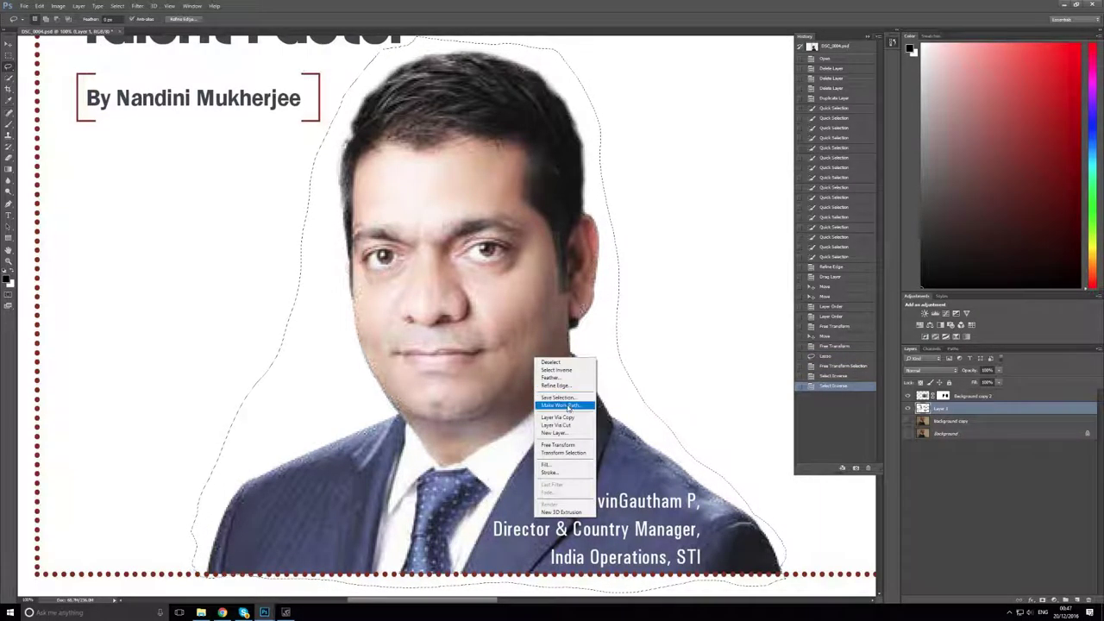
pyautogui.click(576, 453)
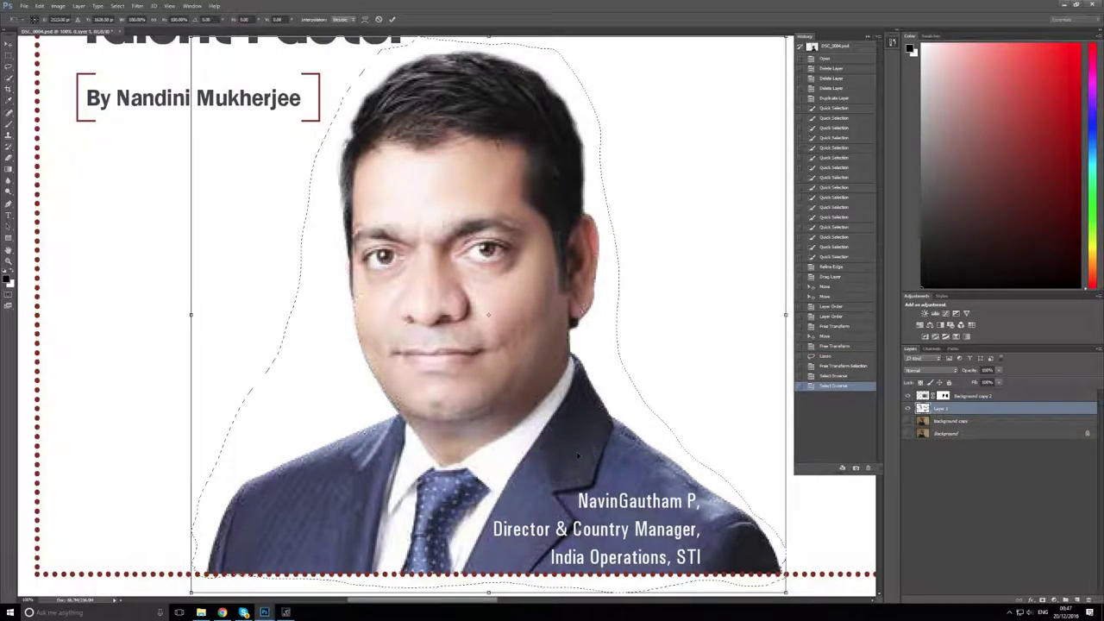
# Sample colours from the portrait's face with the Eyedropper, adjusting the sample size
pyautogui.press('i')
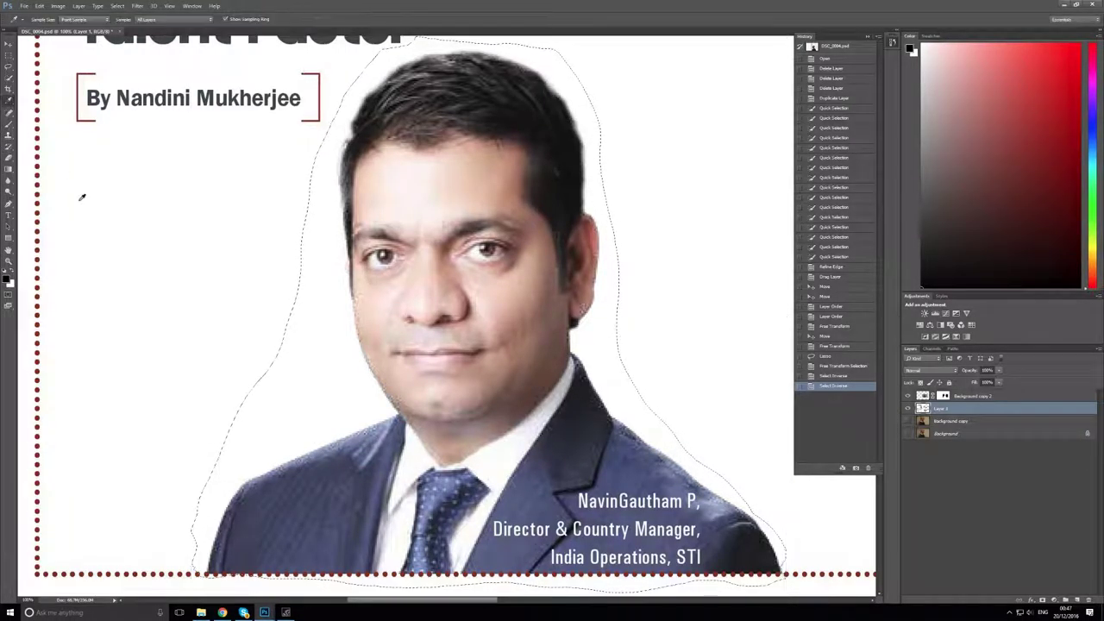
pyautogui.moveTo(449, 293); pyautogui.dragTo(457, 216)
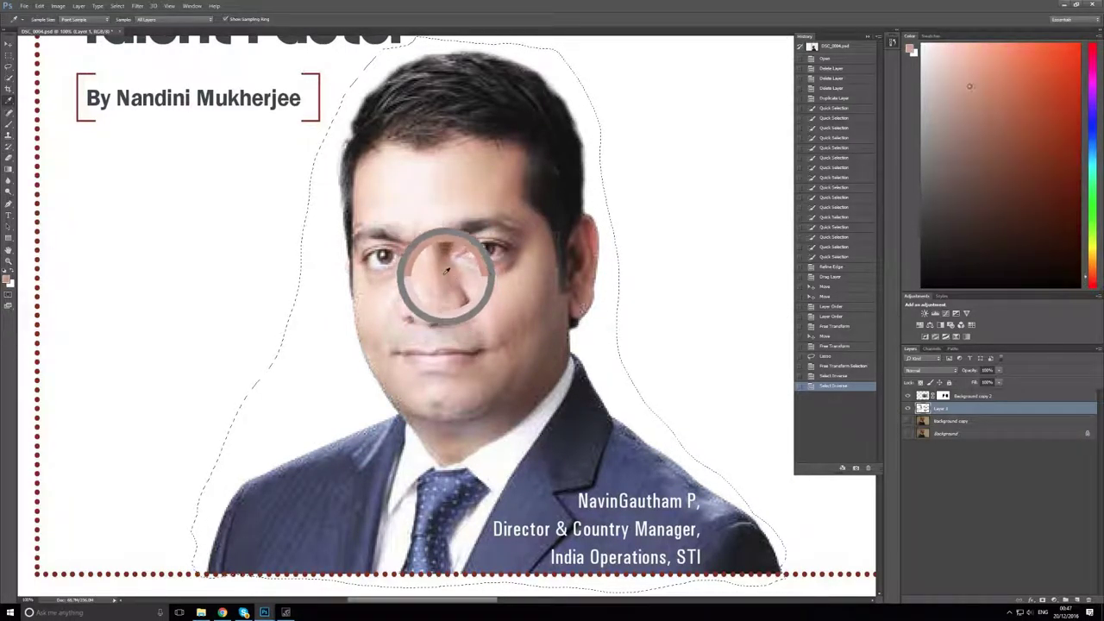
pyautogui.rightClick(183, 215)
pyautogui.click(263, 235)
pyautogui.moveTo(474, 316); pyautogui.dragTo(488, 250)
pyautogui.rightClick(423, 284)
pyautogui.rightClick(431, 245)
# Reposition the portrait layer, erase the selected portrait, and draw a dark rectangle over it
pyautogui.press('v')
pyautogui.moveTo(530, 300); pyautogui.dragTo(529, 302)
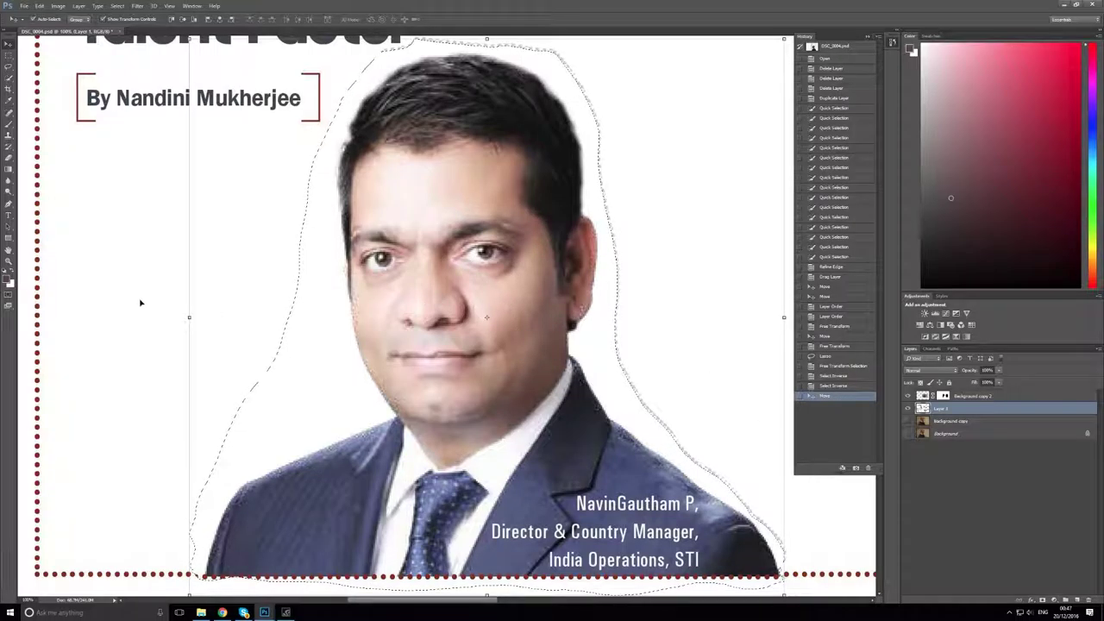
pyautogui.hotkey('ctrl', '-')
pyautogui.hotkey('ctrl', '-')
pyautogui.moveTo(617, 276); pyautogui.dragTo(457, 330)
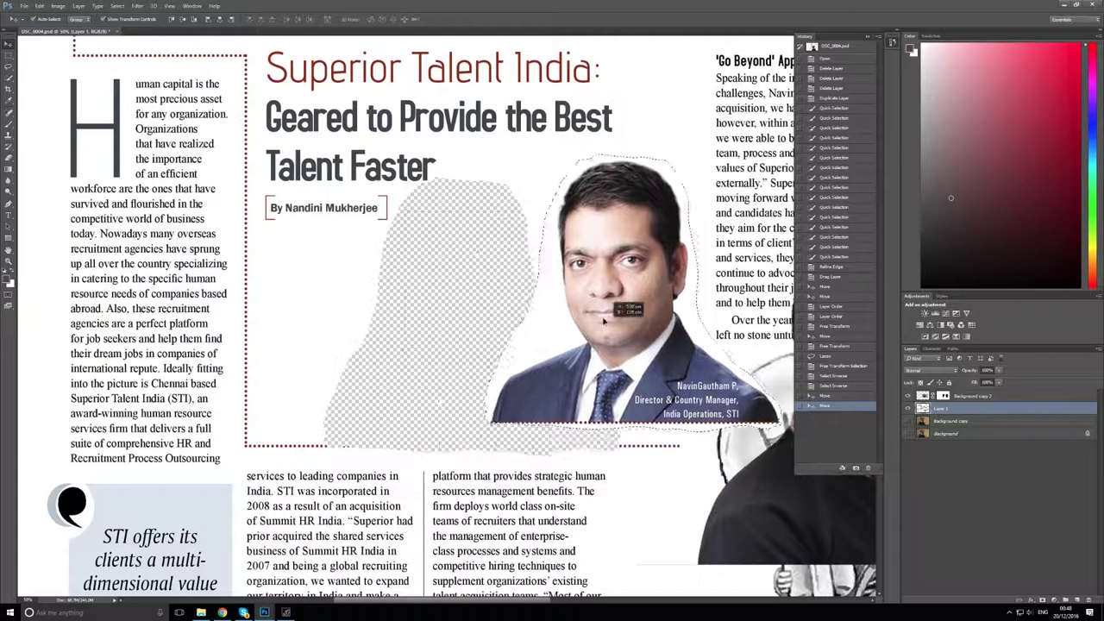
pyautogui.press('Delete')
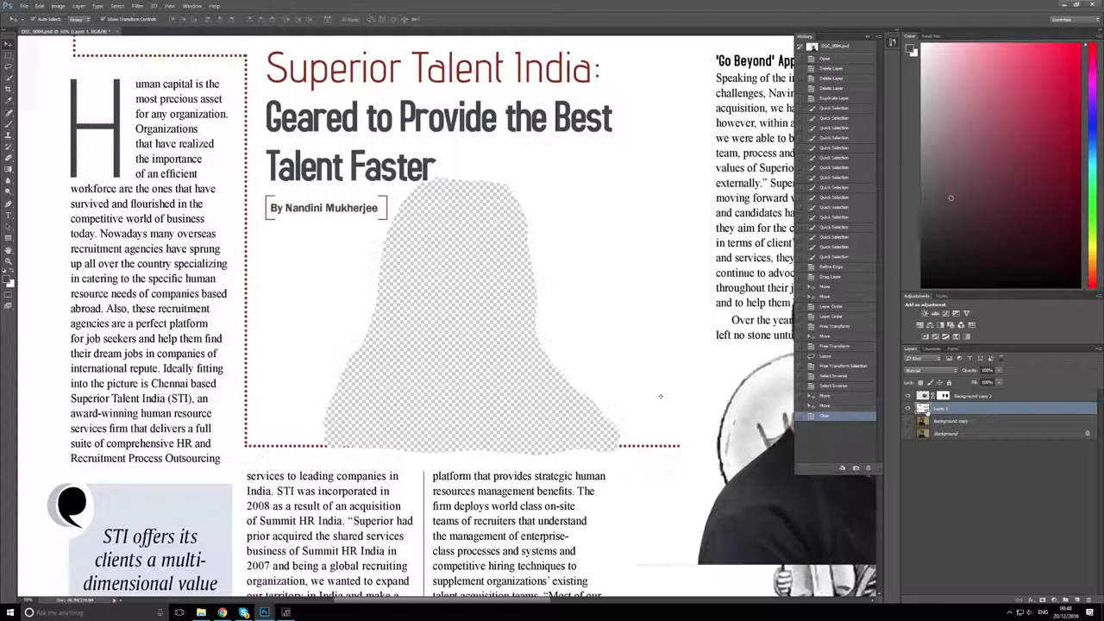
pyautogui.press('u')
pyautogui.moveTo(281, 145); pyautogui.dragTo(649, 489)
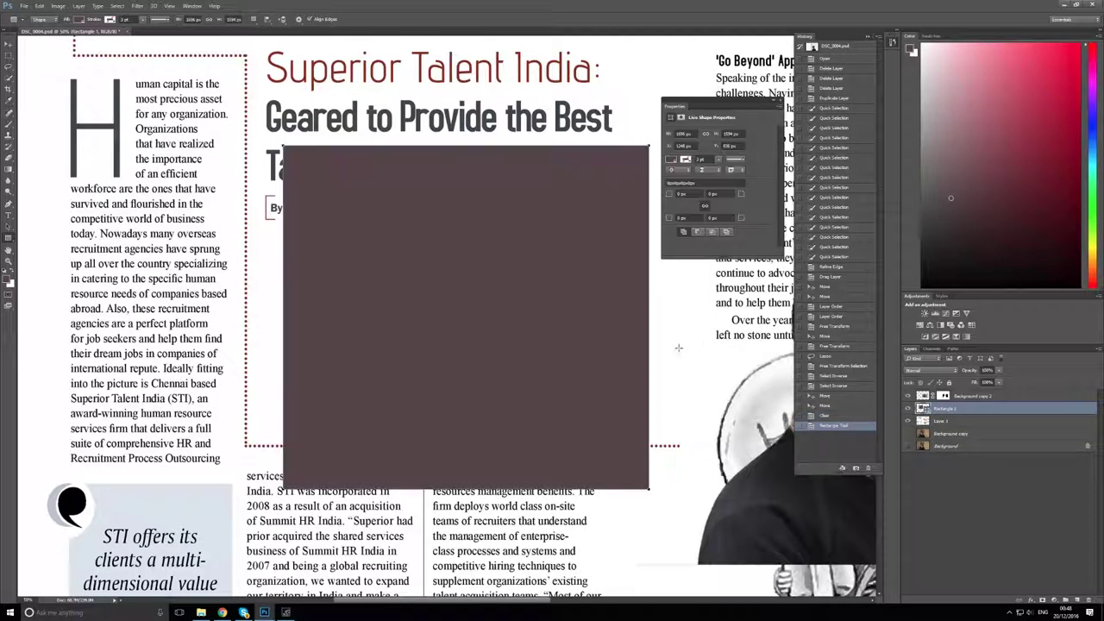
# Draw and then remove the extra rectangles, keeping only the first one
pyautogui.click(110, 19)
pyautogui.press('Return')
pyautogui.moveTo(366, 292); pyautogui.dragTo(731, 597)
pyautogui.moveTo(543, 369); pyautogui.dragTo(503, 301)
pyautogui.hotkey('ctrl', 'z')
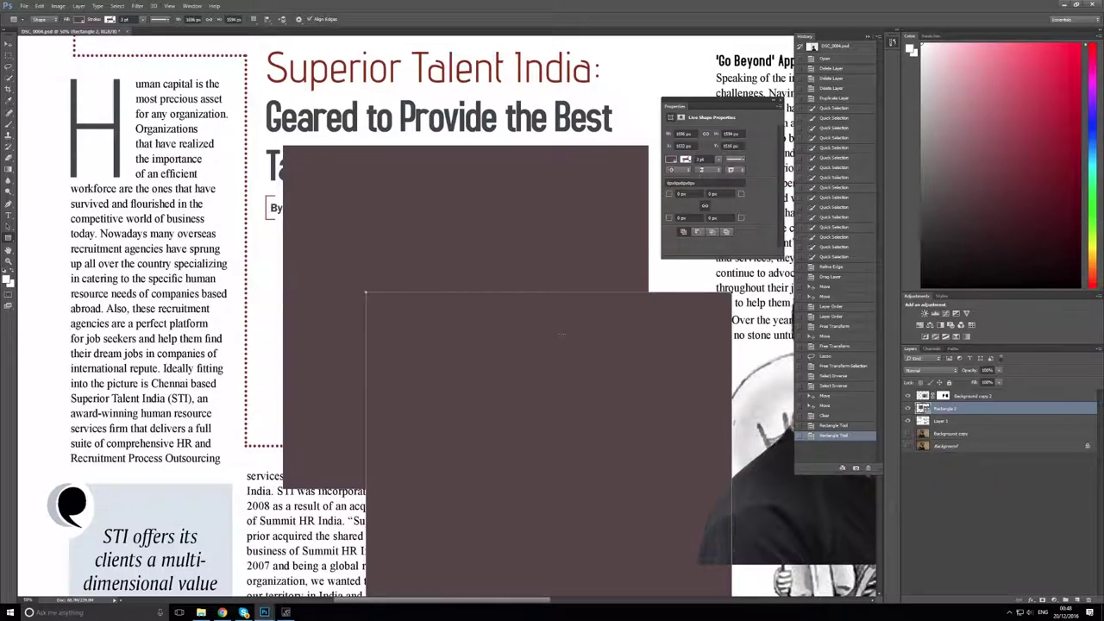
pyautogui.press('Delete')
# Move the rectangle over the hole and put the magazine page above it
pyautogui.press('v')
pyautogui.moveTo(446, 309)
pyautogui.mouseDown()
pyautogui.moveTo(391, 323)
pyautogui.moveTo(434, 304)
pyautogui.mouseUp()
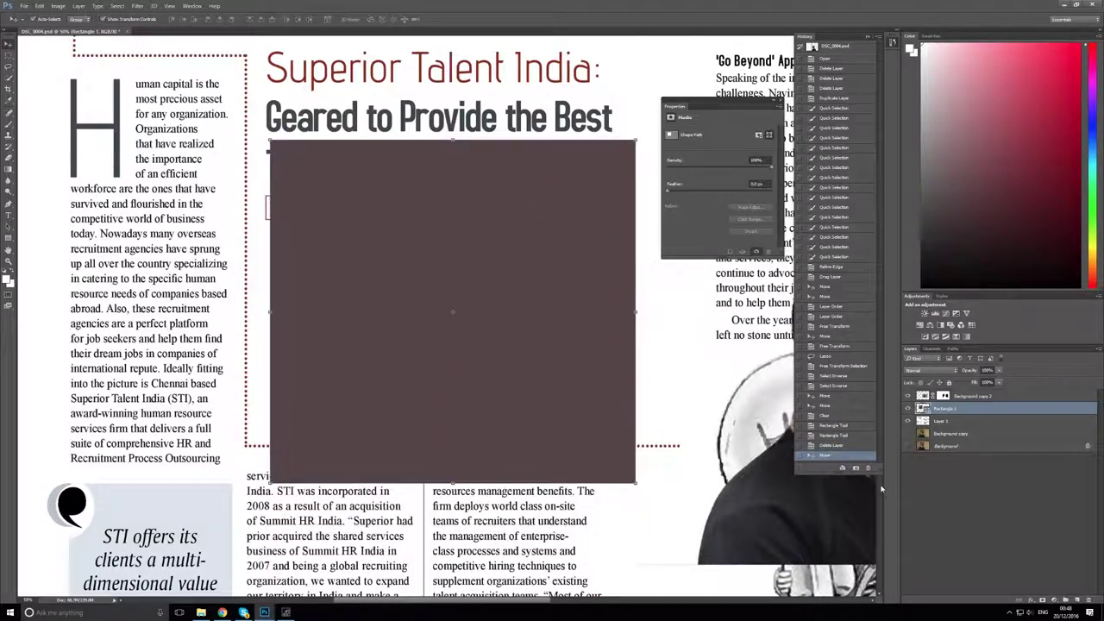
pyautogui.moveTo(945, 420); pyautogui.dragTo(945, 406)
pyautogui.click(944, 420)
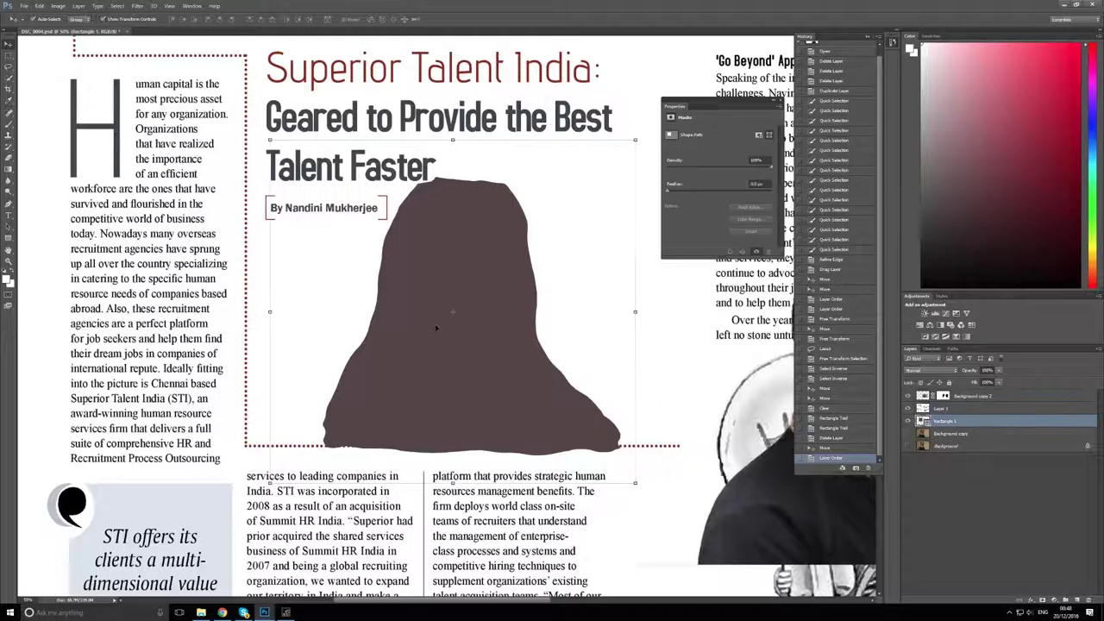
# Replace the dark rectangle with a white rectangle behind the silhouette hole, ready to resize
pyautogui.click(8, 277)
pyautogui.click(638, 165)
pyautogui.press('Delete')
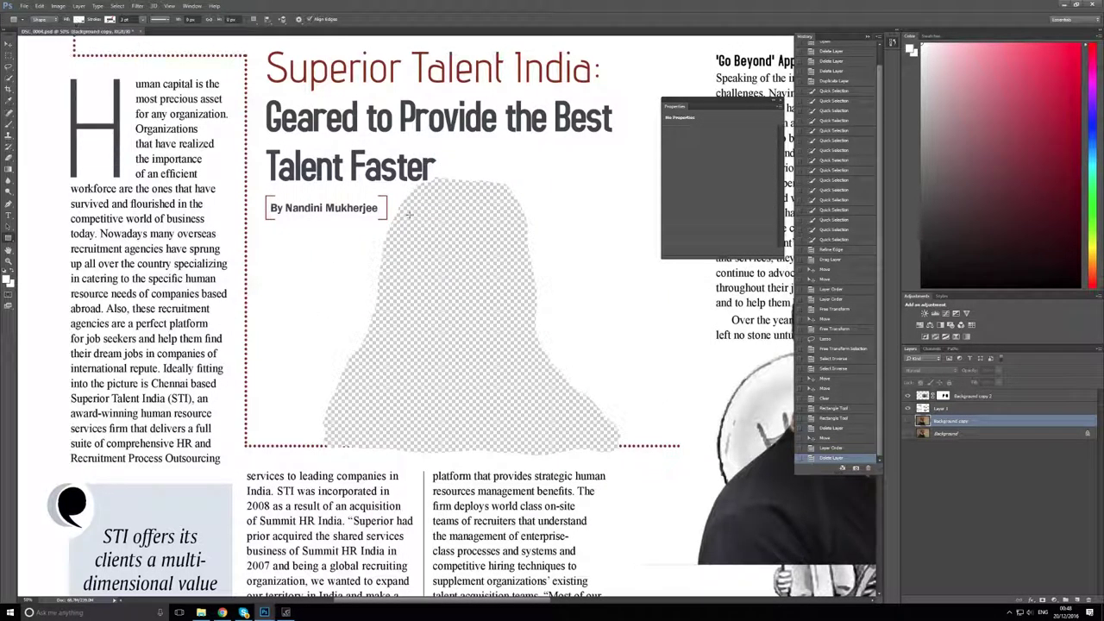
pyautogui.moveTo(350, 167); pyautogui.dragTo(667, 498)
pyautogui.hotkey('ctrl', 't')
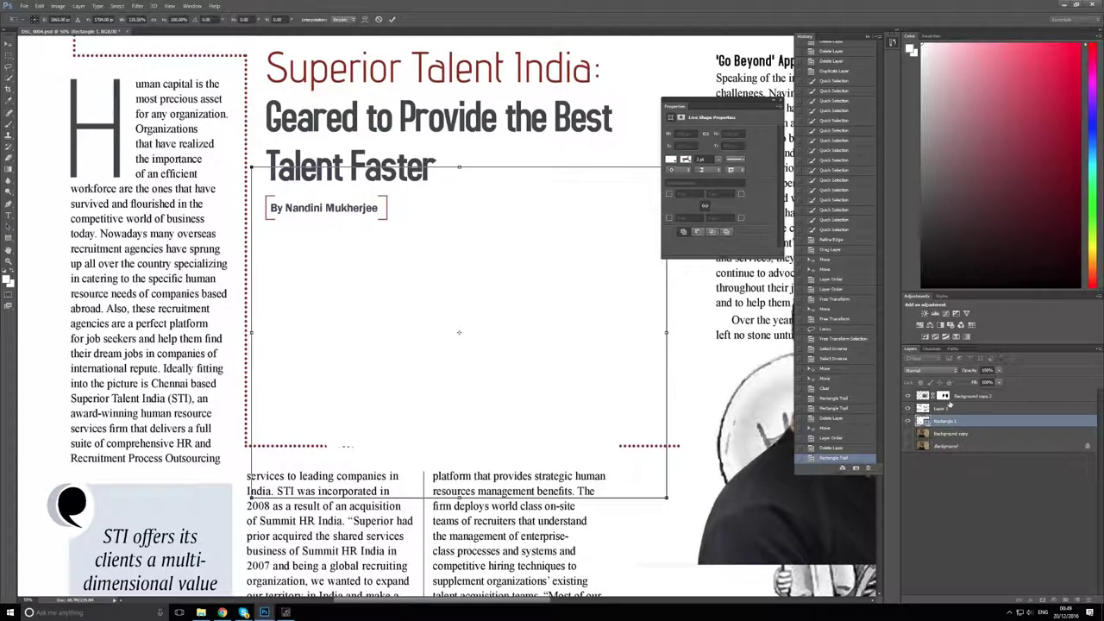
# Clip the man photo into the white rectangle, then move and stretch him to fill it
pyautogui.press('Return')
pyautogui.hotkey('ctrl', 'alt', 'g')
pyautogui.moveTo(444, 402); pyautogui.dragTo(440, 413)
pyautogui.moveTo(773, 447); pyautogui.dragTo(796, 447)
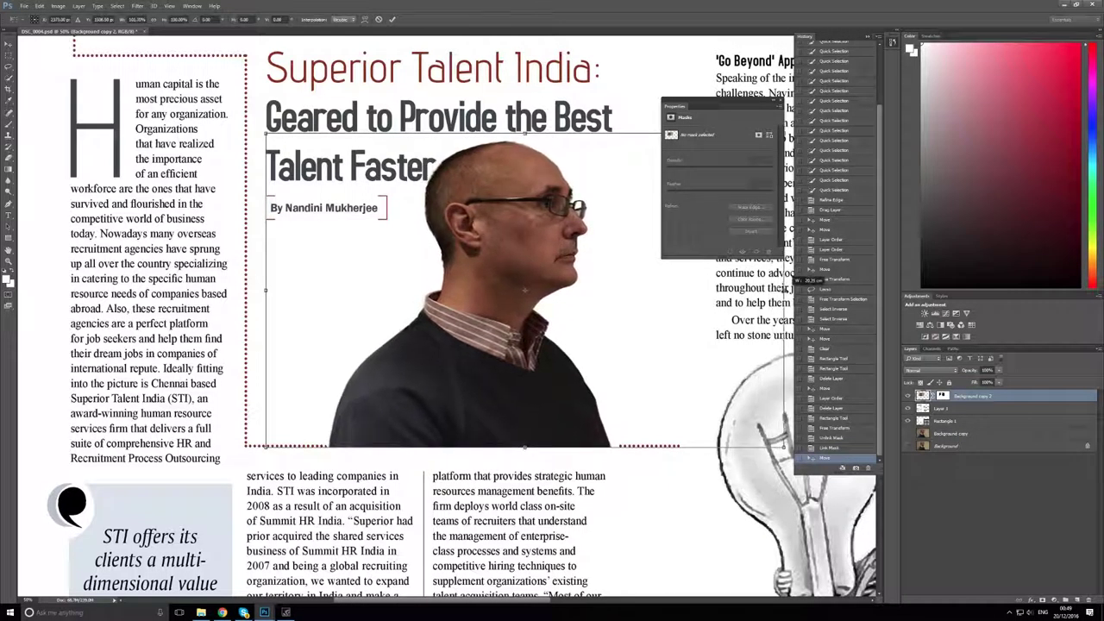
pyautogui.press('Return')
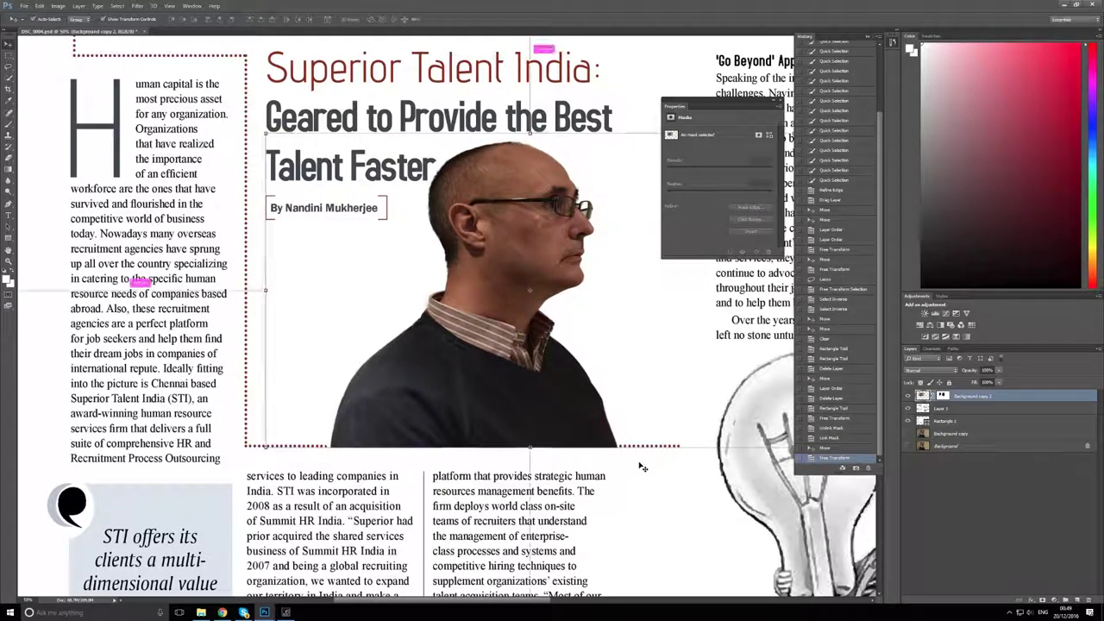
# Zoom out to the whole page and quit Photoshop without saving
pyautogui.hotkey('ctrl', '-')
pyautogui.hotkey('ctrl', '-')
pyautogui.hotkey('ctrl', '-')
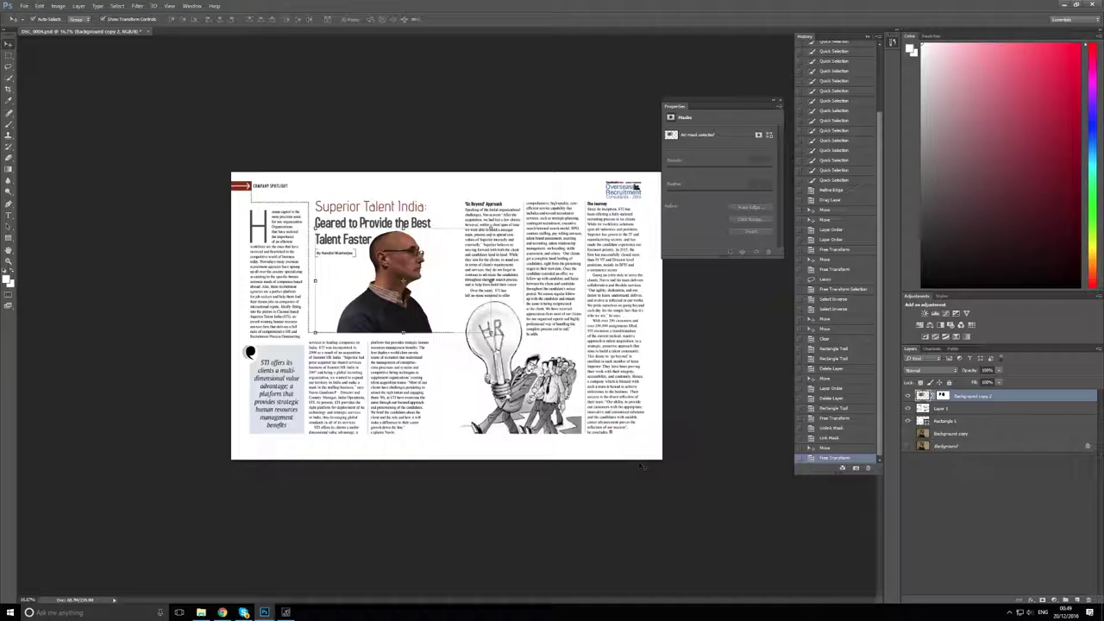
pyautogui.hotkey('ctrl', 'q')
pyautogui.press('n')
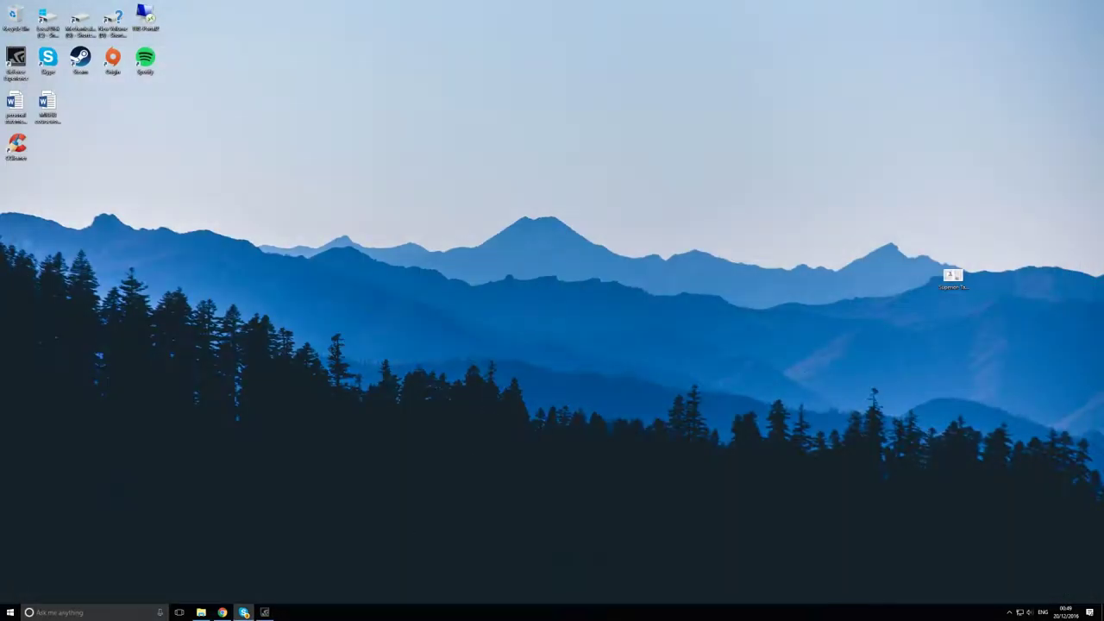